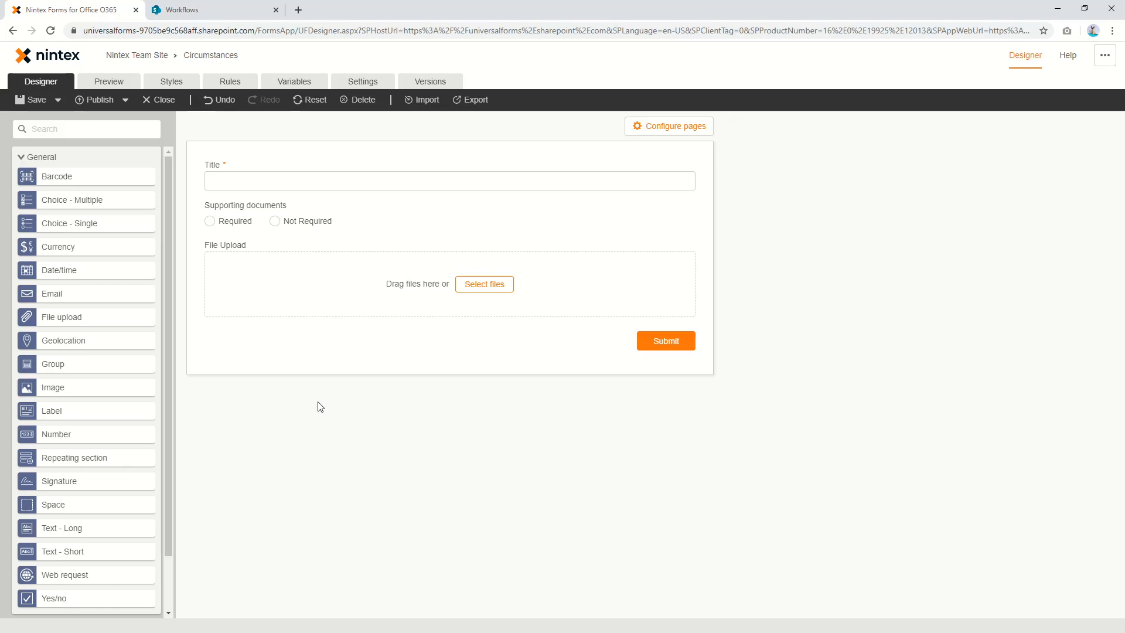
Step: Preview the form and submit it with the Title field left blank to check its validation
{"action": "left_click", "coordinate": [108, 87]}
{"action": "left_click", "coordinate": [354, 161]}
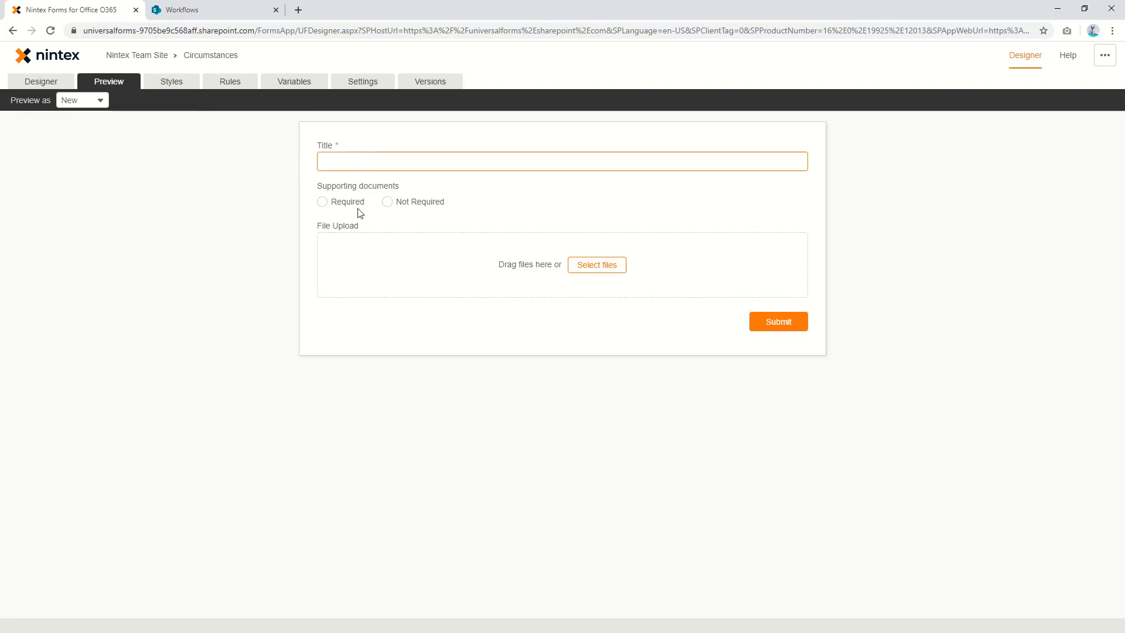
{"action": "left_click", "coordinate": [770, 324]}
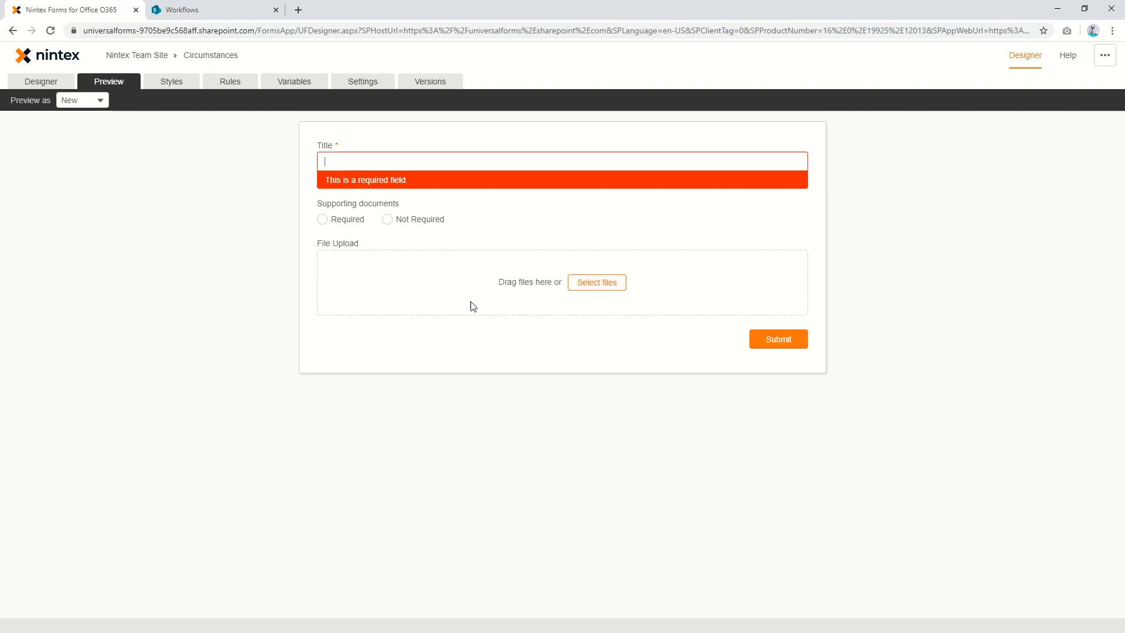
Step: Make the File Upload control required in the form design and highlight its custom required message text
{"action": "left_click", "coordinate": [52, 83]}
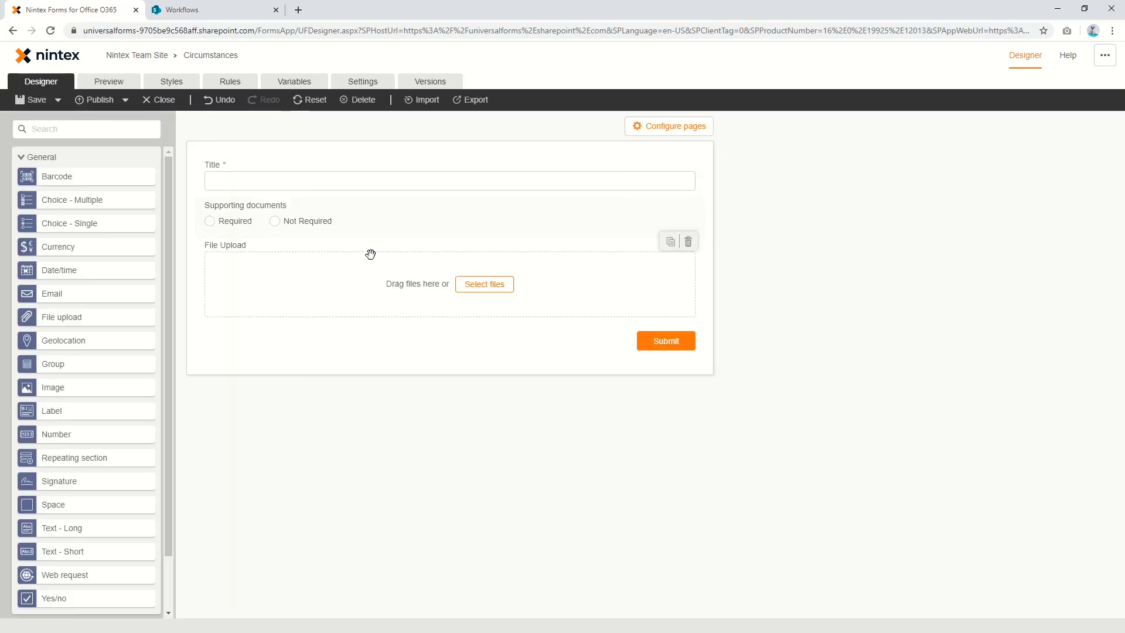
{"action": "left_click", "coordinate": [334, 285]}
{"action": "scroll", "coordinate": [1046, 473], "scroll_direction": "down", "scroll_amount": 5}
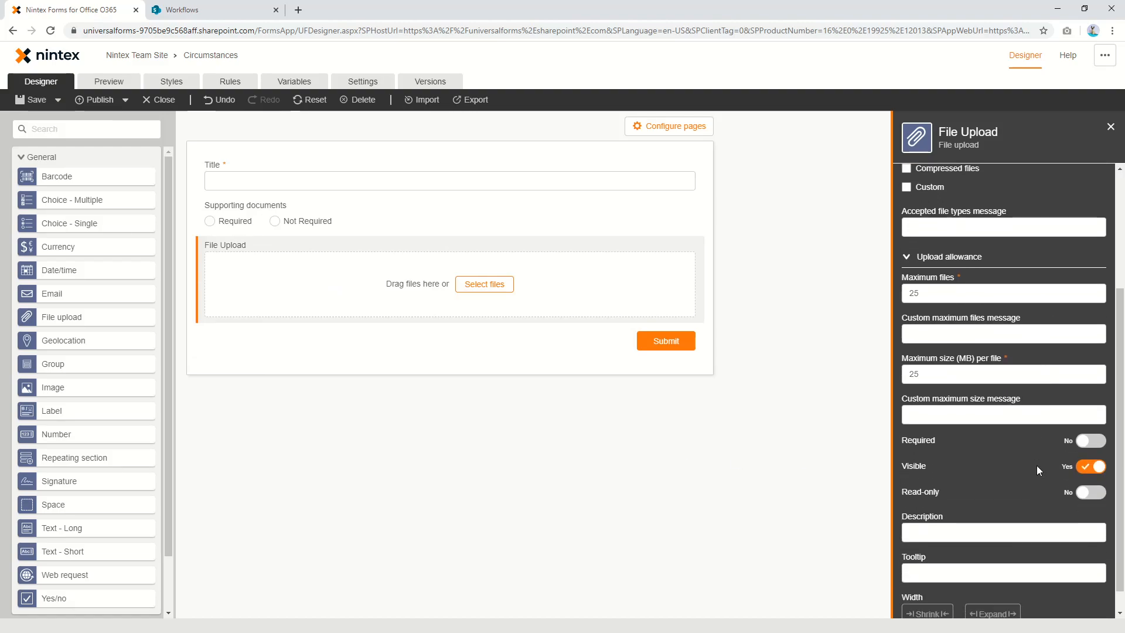
{"action": "left_click", "coordinate": [1096, 439]}
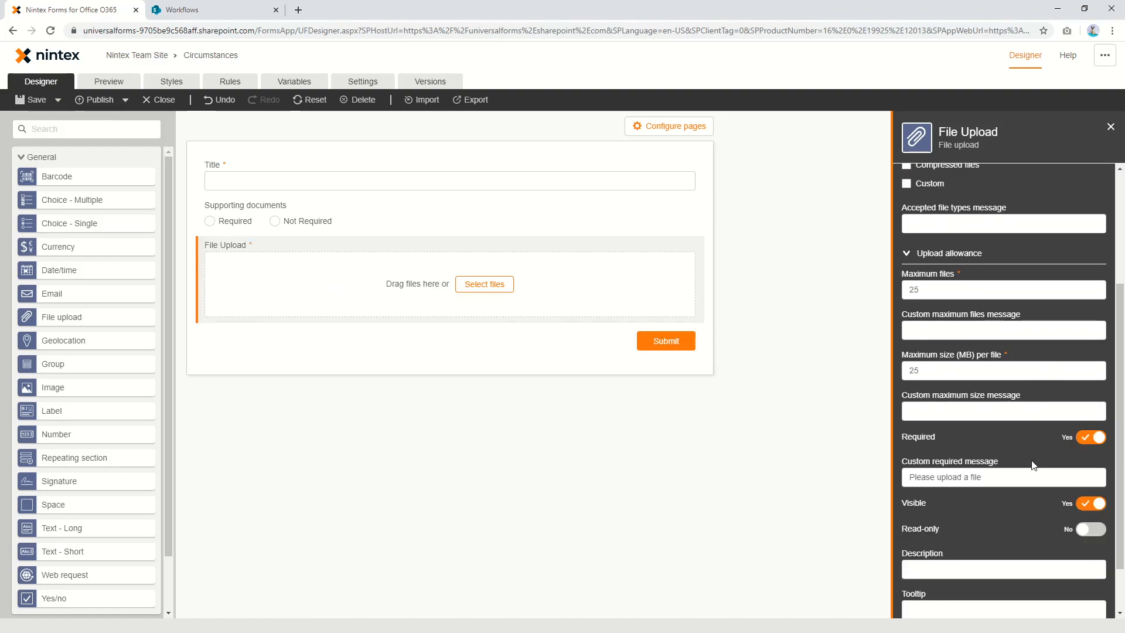
{"action": "left_click_drag", "start_coordinate": [984, 478], "coordinate": [902, 479]}
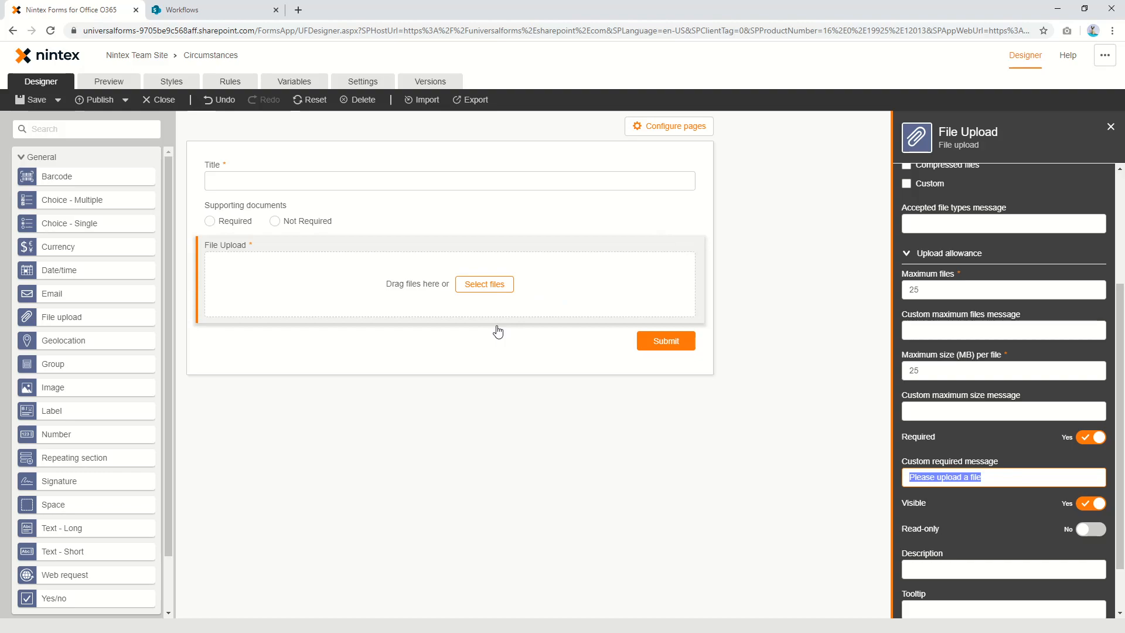
Step: Preview the form, submit it without a file to examine the File Upload validation, and choose Required for Supporting documents
{"action": "left_click", "coordinate": [109, 81]}
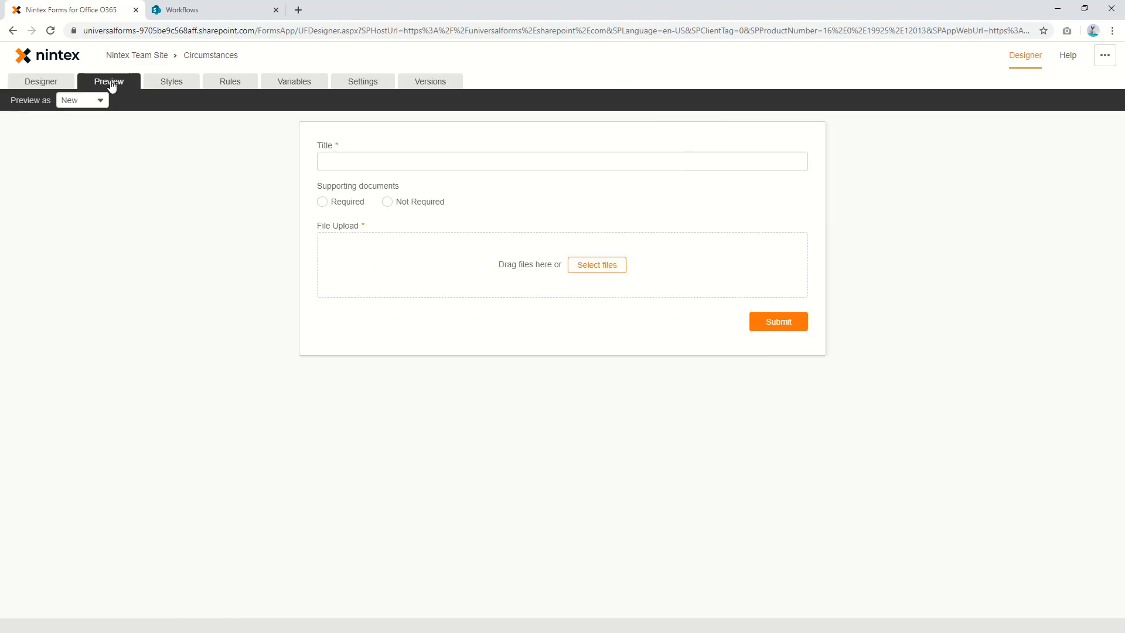
{"action": "left_click", "coordinate": [778, 321]}
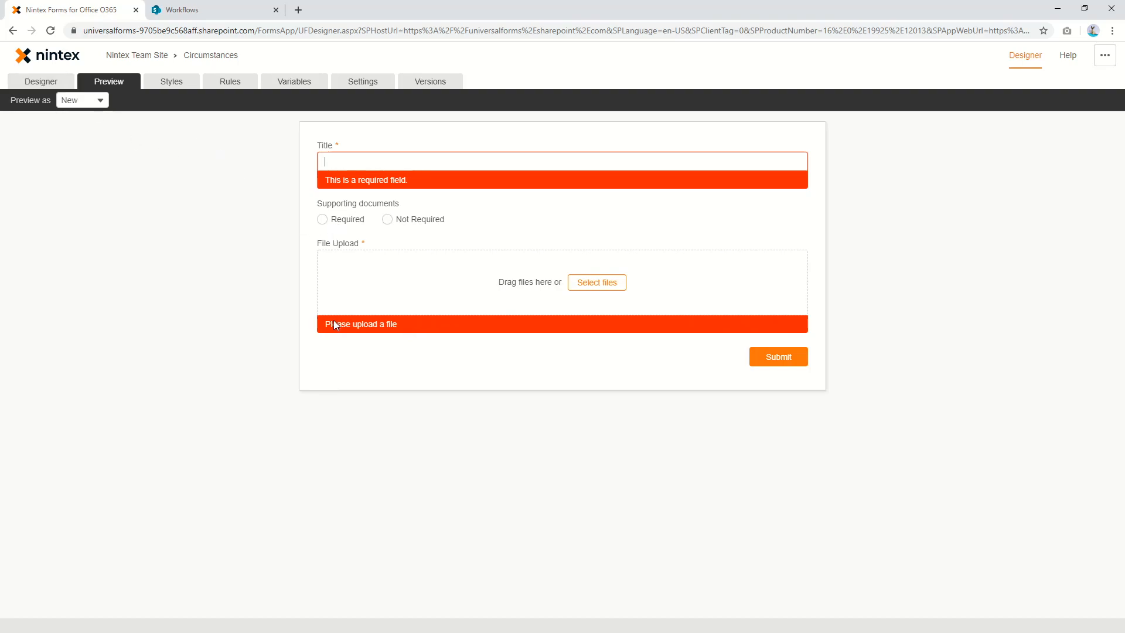
{"action": "left_click_drag", "start_coordinate": [323, 322], "coordinate": [404, 335]}
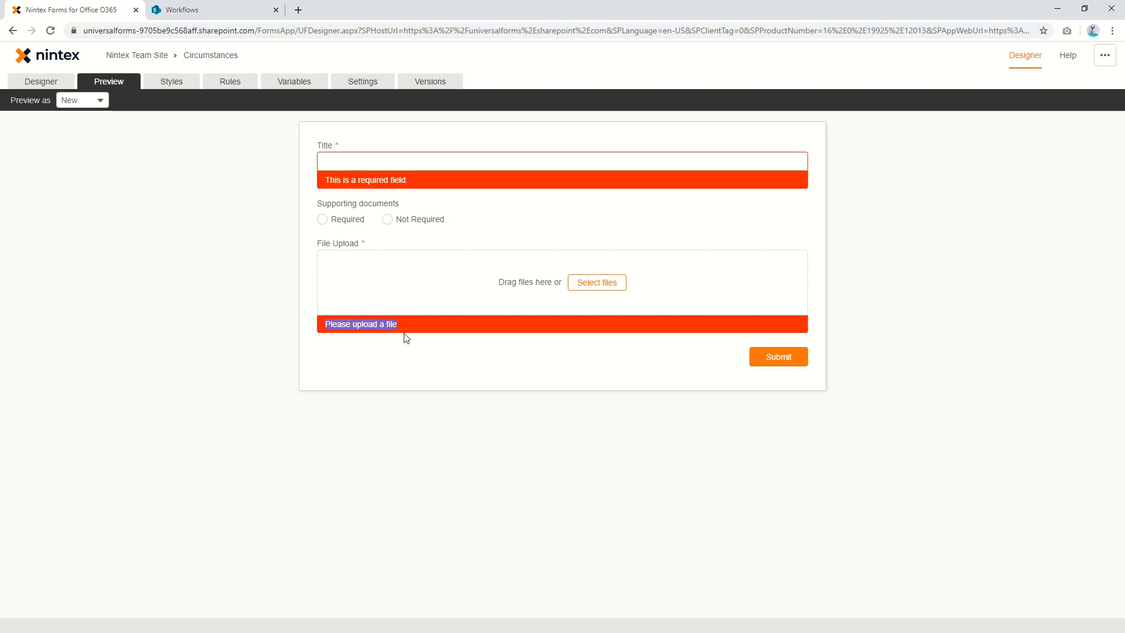
{"action": "left_click", "coordinate": [344, 221]}
Step: Turn off the Required setting of the File Upload control in the form design
{"action": "left_click", "coordinate": [60, 83]}
{"action": "left_click", "coordinate": [597, 297]}
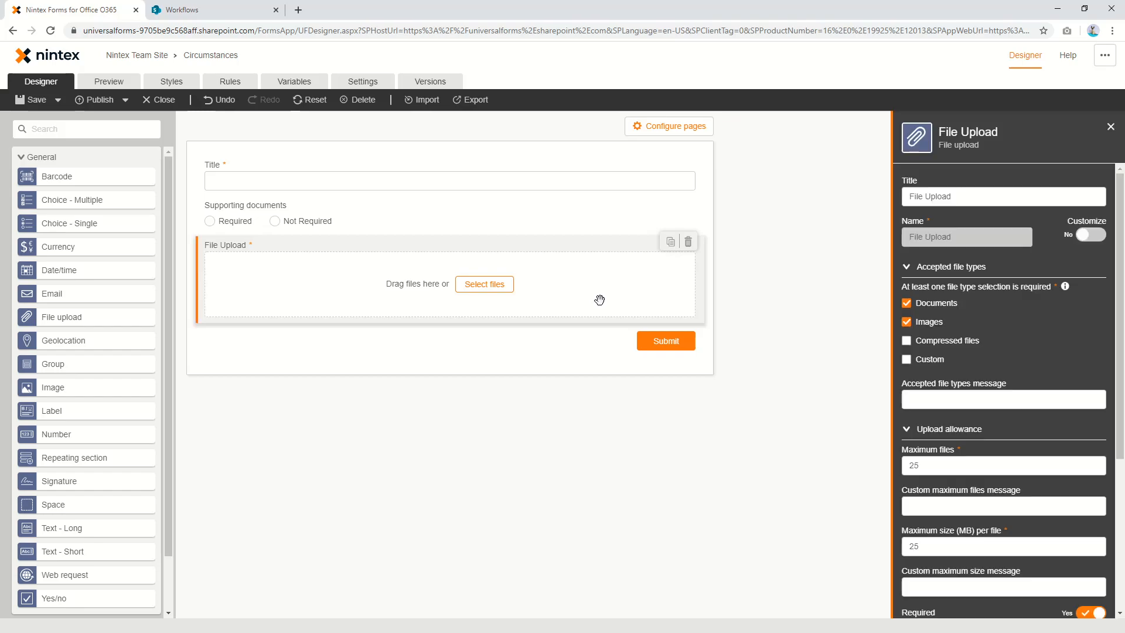
{"action": "scroll", "coordinate": [1068, 499], "scroll_direction": "down", "scroll_amount": 4}
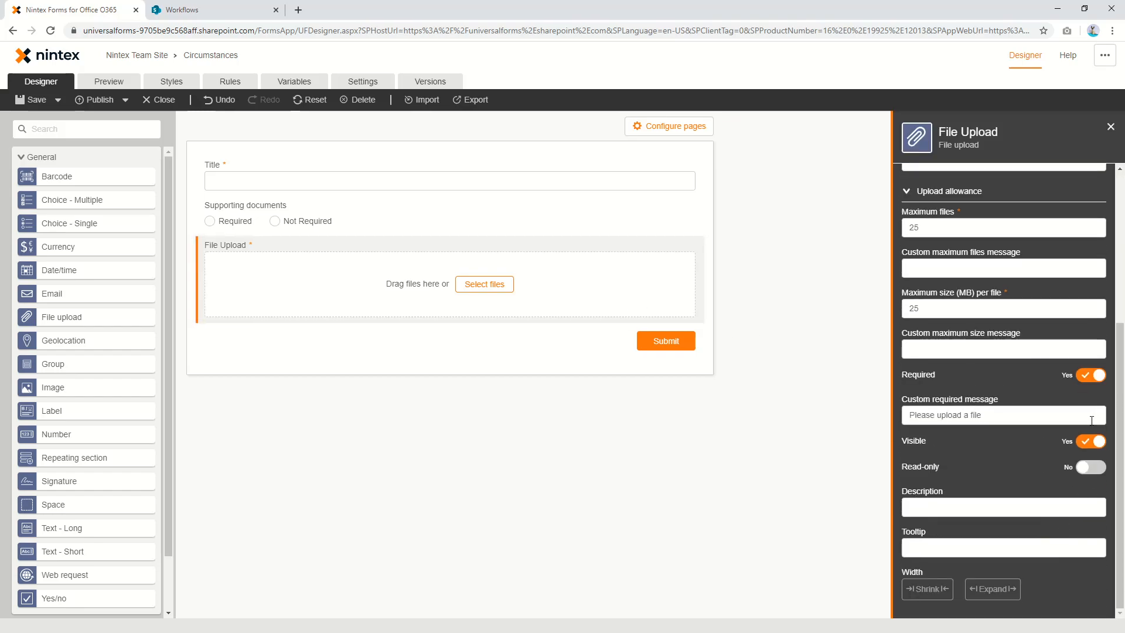
{"action": "left_click", "coordinate": [1092, 375]}
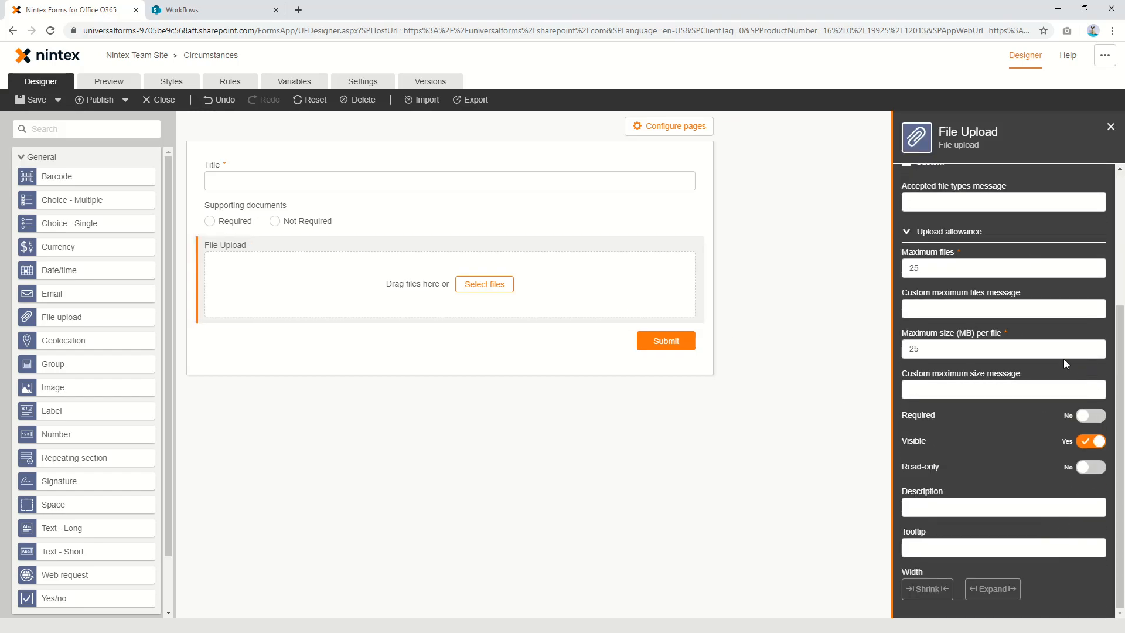
Step: Add a new form rule named "Check if required"
{"action": "left_click", "coordinate": [230, 84]}
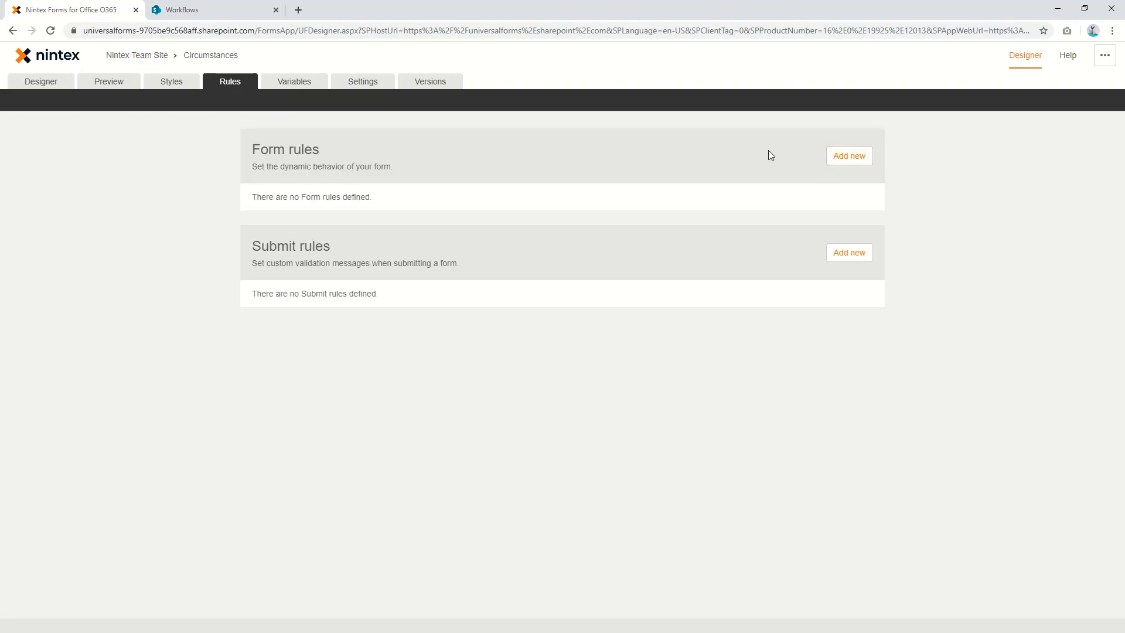
{"action": "left_click", "coordinate": [865, 157]}
{"action": "left_click", "coordinate": [381, 207]}
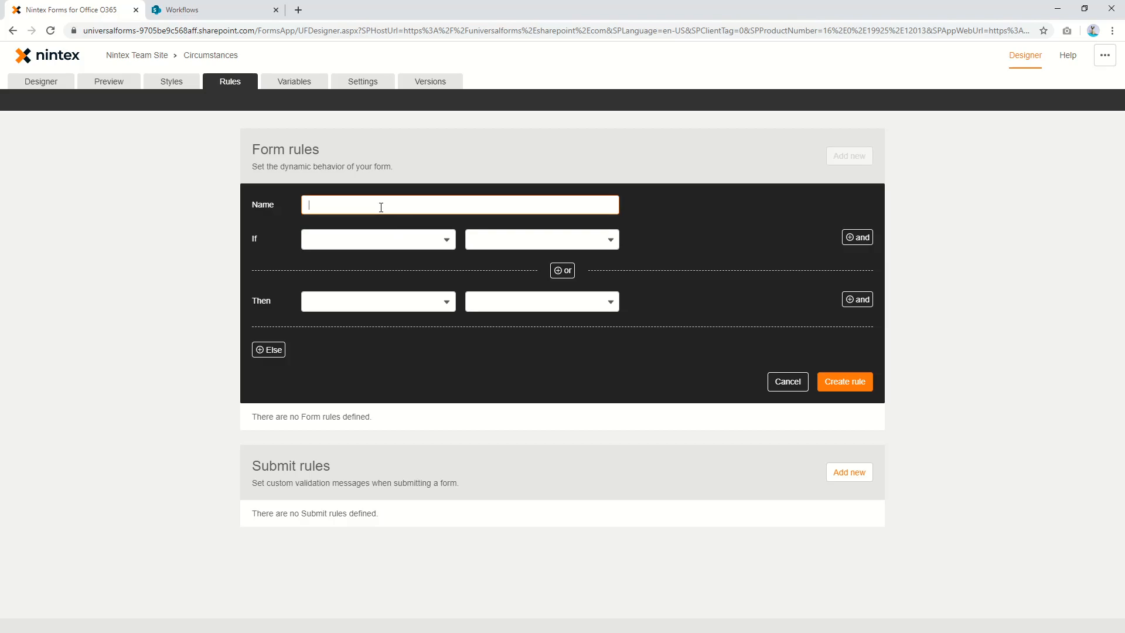
{"action": "type", "text": "Chekc"}
{"action": "key", "text": "BackSpace"}
{"action": "type", "text": "if required"}
Step: Set the rule's If condition to Supporting documents Equals Required
{"action": "left_click", "coordinate": [393, 239]}
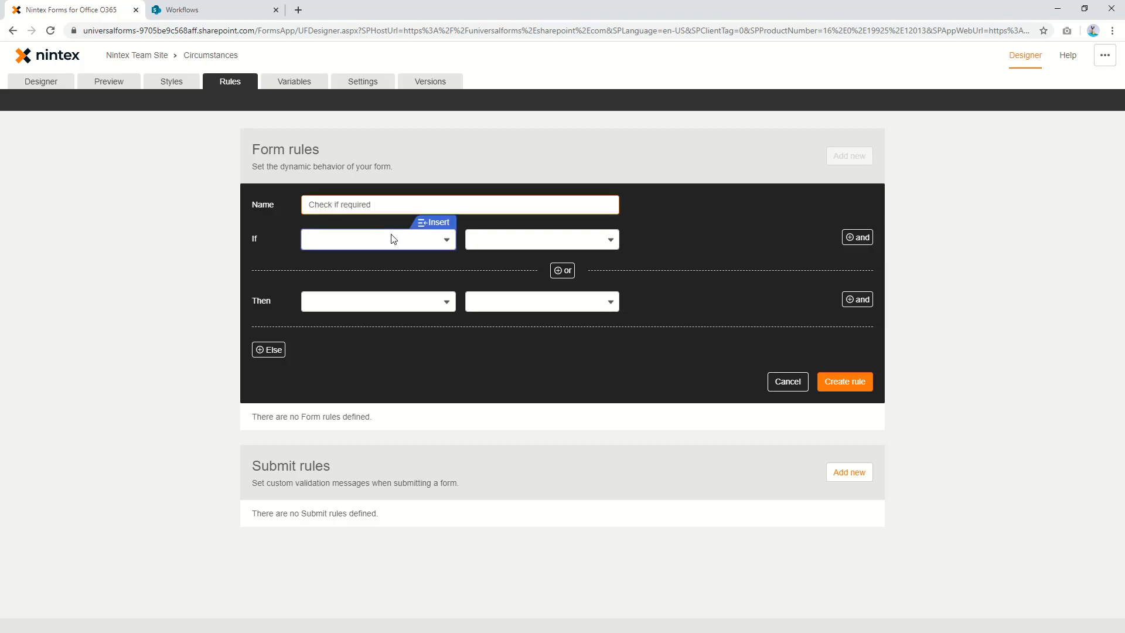
{"action": "left_click", "coordinate": [378, 259]}
{"action": "left_click", "coordinate": [500, 240]}
{"action": "left_click", "coordinate": [501, 260]}
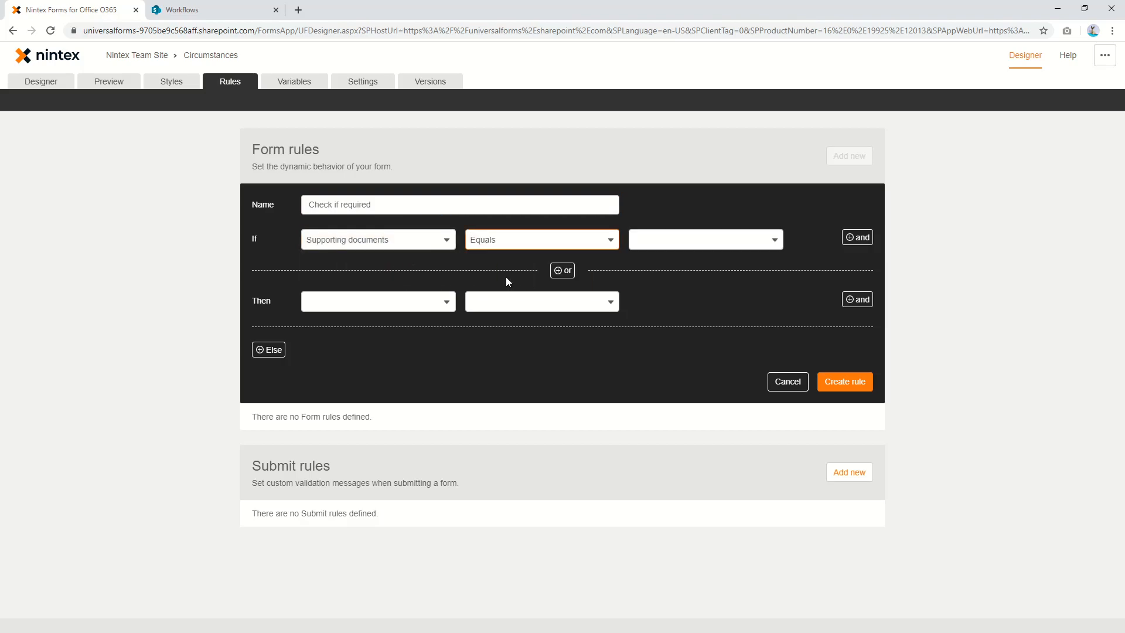
{"action": "left_click", "coordinate": [643, 240]}
{"action": "left_click", "coordinate": [653, 259]}
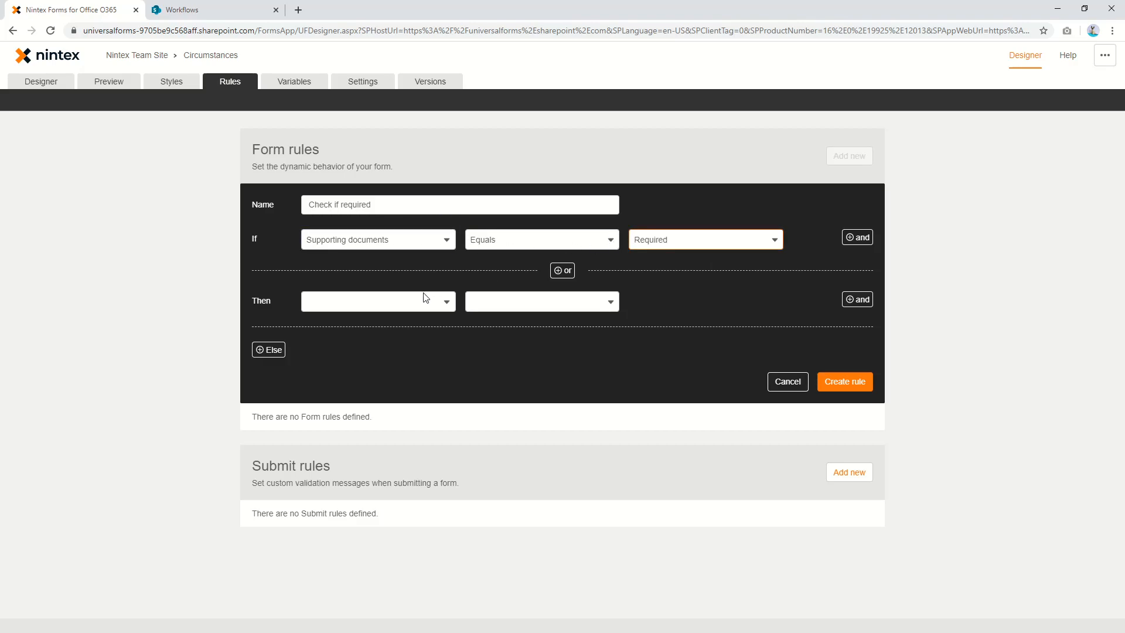
Step: Set the rule's Then action to make File Upload Required with the value Yes
{"action": "left_click", "coordinate": [400, 301]}
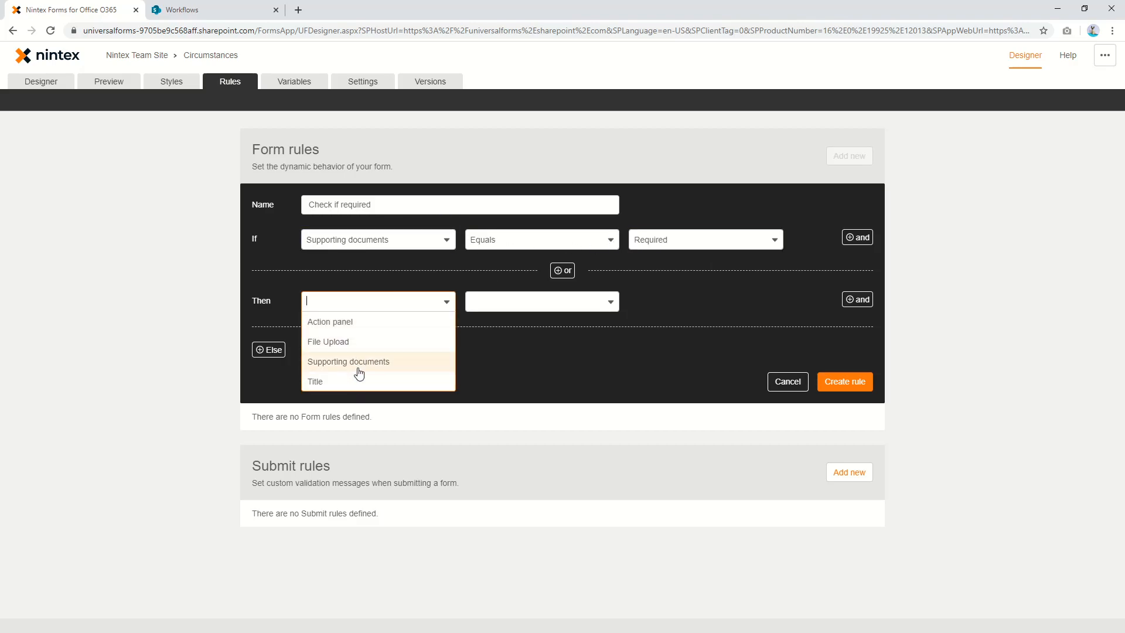
{"action": "left_click", "coordinate": [360, 363]}
{"action": "left_click", "coordinate": [380, 306]}
{"action": "left_click", "coordinate": [363, 341]}
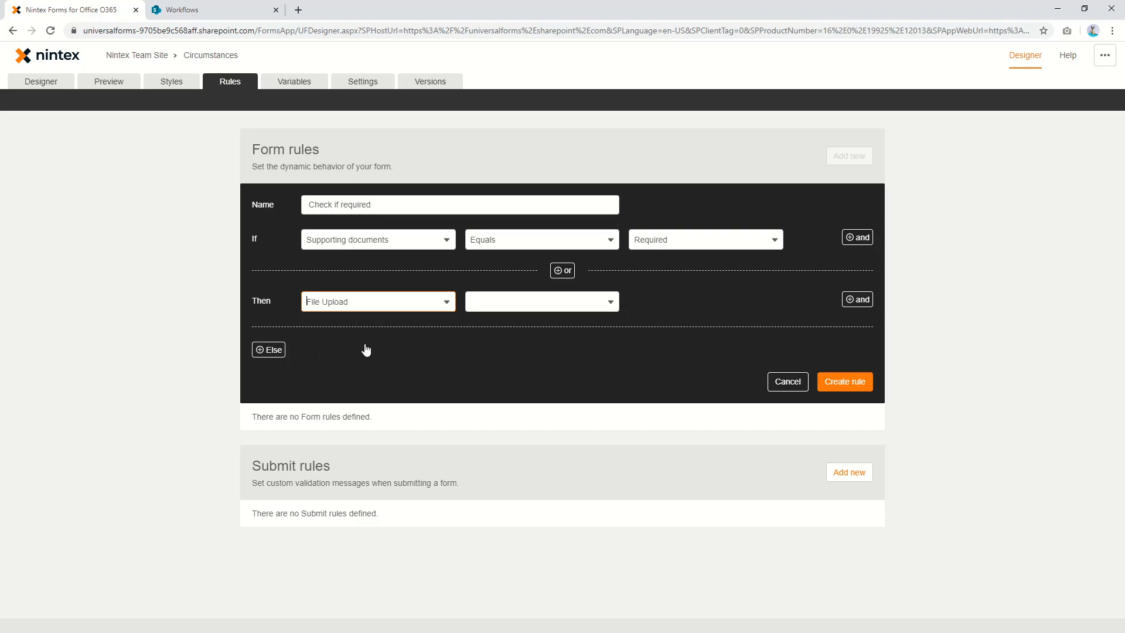
{"action": "left_click", "coordinate": [515, 301]}
{"action": "left_click", "coordinate": [504, 362]}
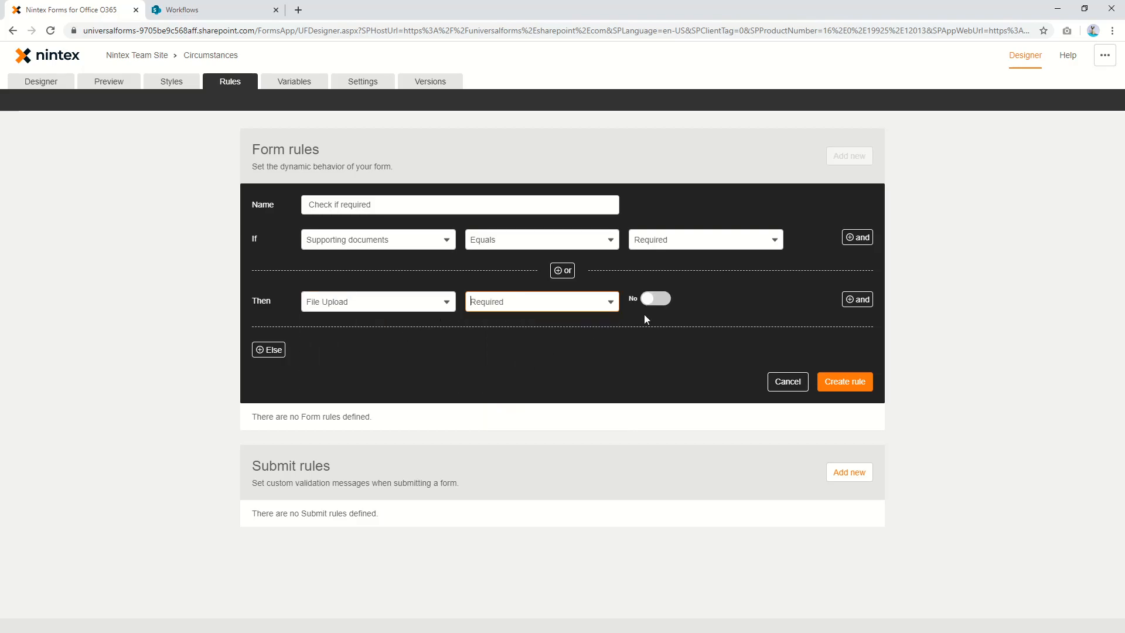
{"action": "left_click", "coordinate": [654, 300]}
Step: Add an Else action that sets File Upload Required to No, and create the rule
{"action": "left_click", "coordinate": [269, 349]}
{"action": "left_click", "coordinate": [355, 352]}
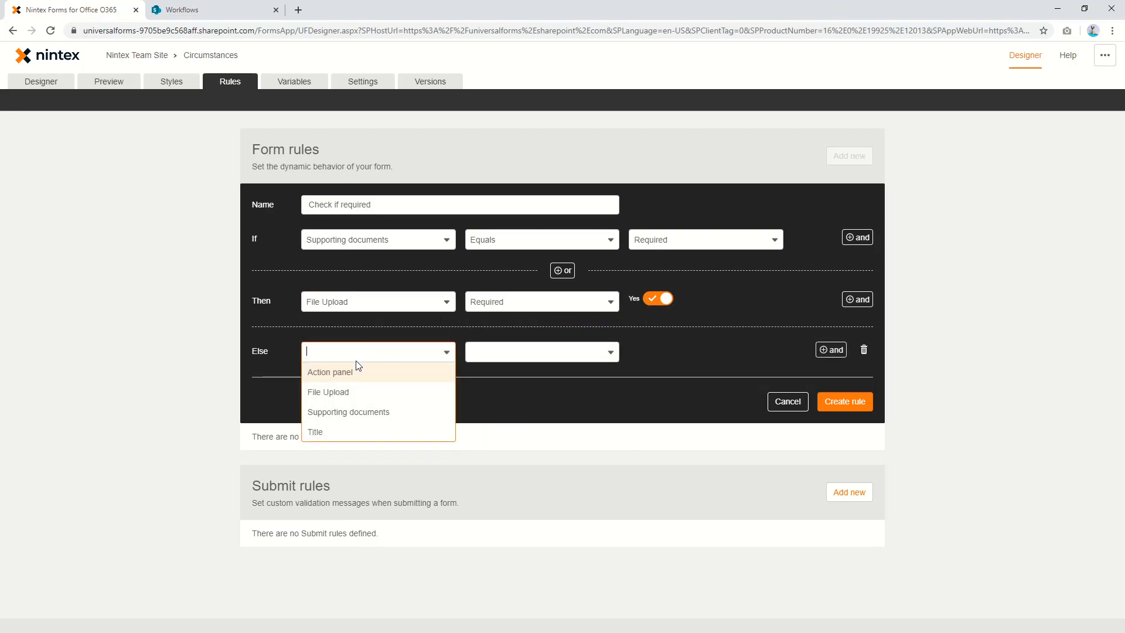
{"action": "left_click", "coordinate": [375, 389]}
{"action": "left_click", "coordinate": [491, 353]}
{"action": "left_click", "coordinate": [501, 412]}
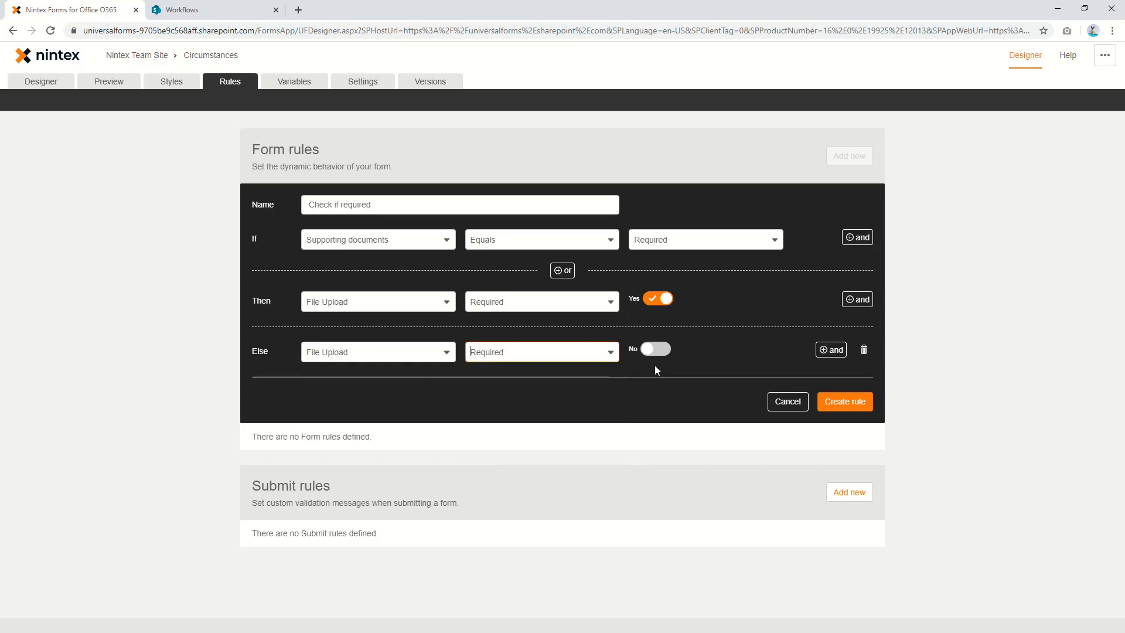
{"action": "left_click", "coordinate": [845, 404]}
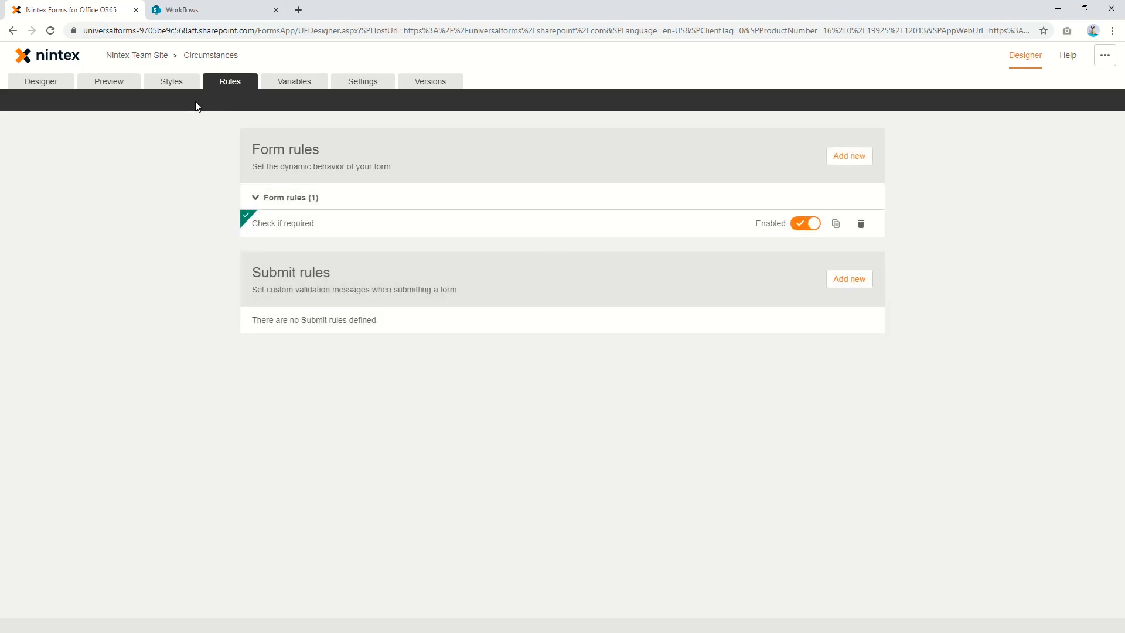
Step: Preview the form, choose Required for Supporting documents, and submit it empty to examine the File Upload validation
{"action": "left_click", "coordinate": [110, 82]}
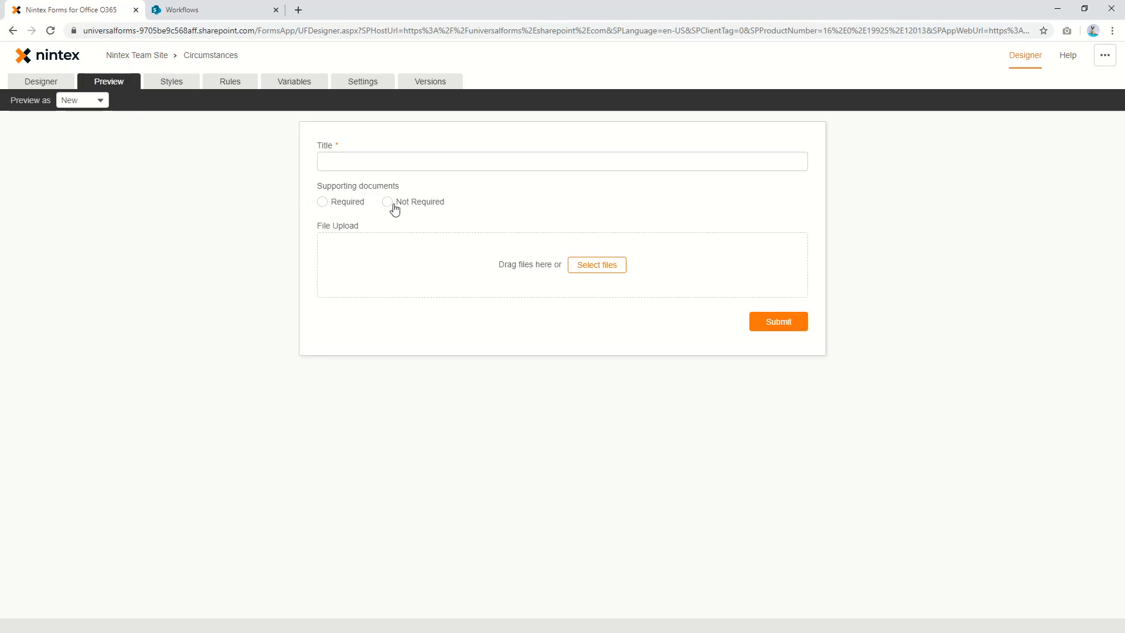
{"action": "left_click", "coordinate": [349, 204]}
{"action": "left_click", "coordinate": [365, 159]}
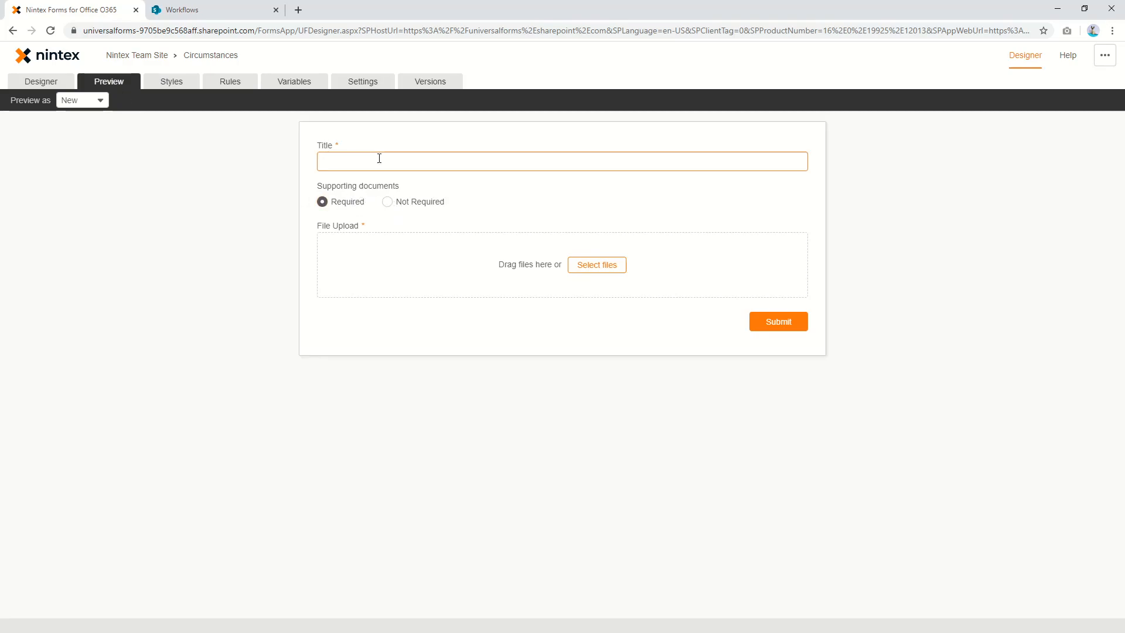
{"action": "left_click", "coordinate": [765, 323]}
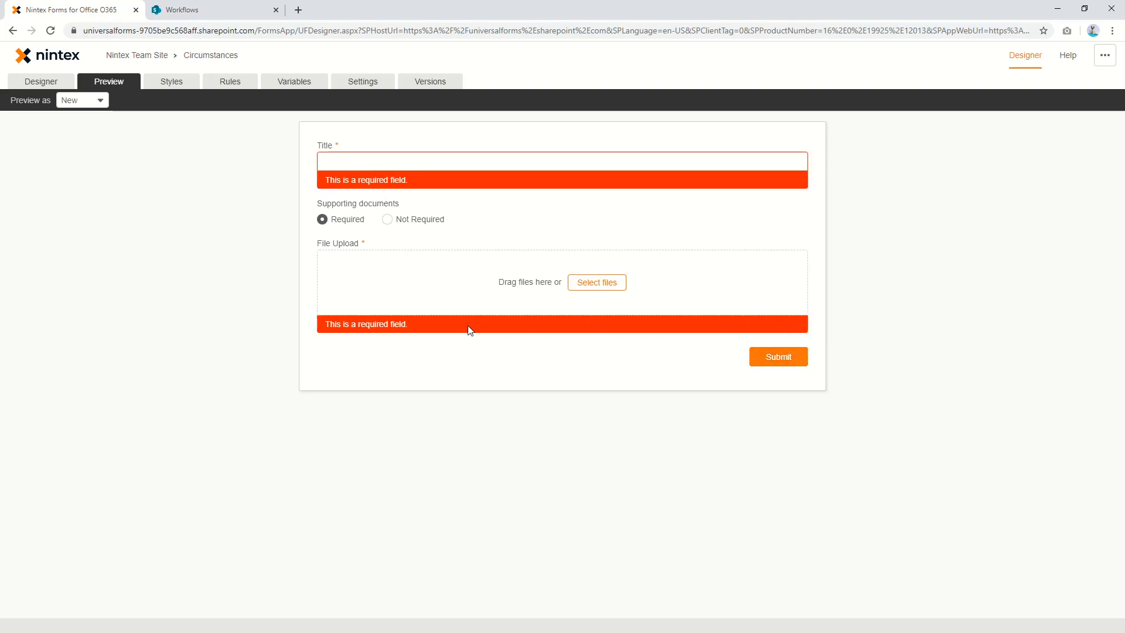
{"action": "left_click_drag", "start_coordinate": [331, 325], "coordinate": [422, 329]}
Step: Switch Supporting documents repeatedly between Not Required and Required to check how File Upload validation responds, finishing on Required
{"action": "left_click", "coordinate": [420, 226]}
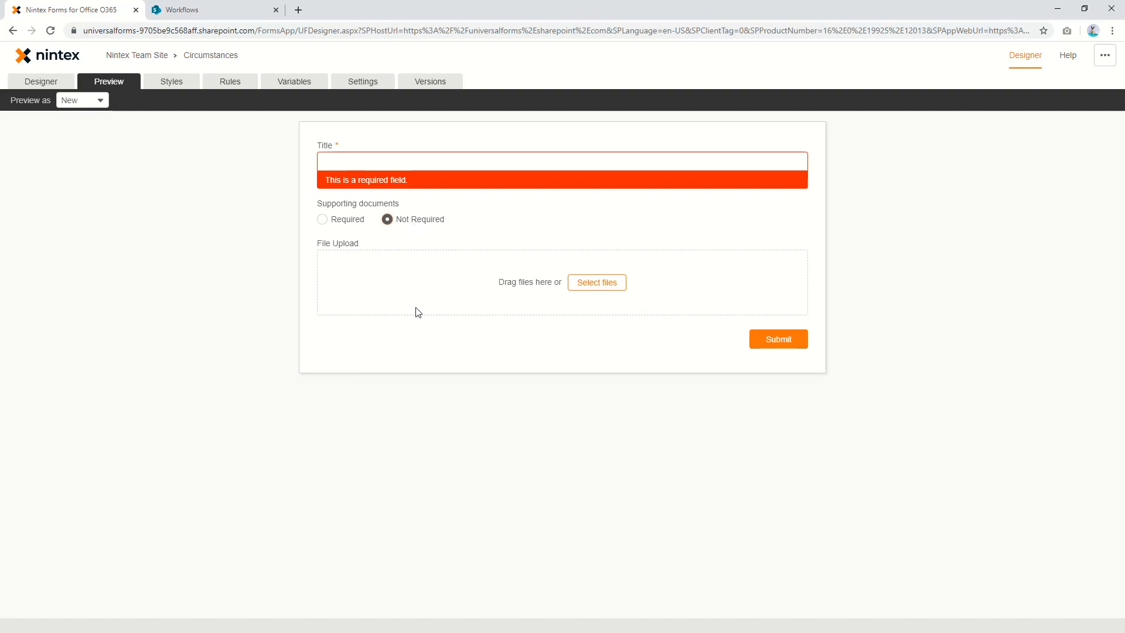
{"action": "left_click", "coordinate": [346, 222]}
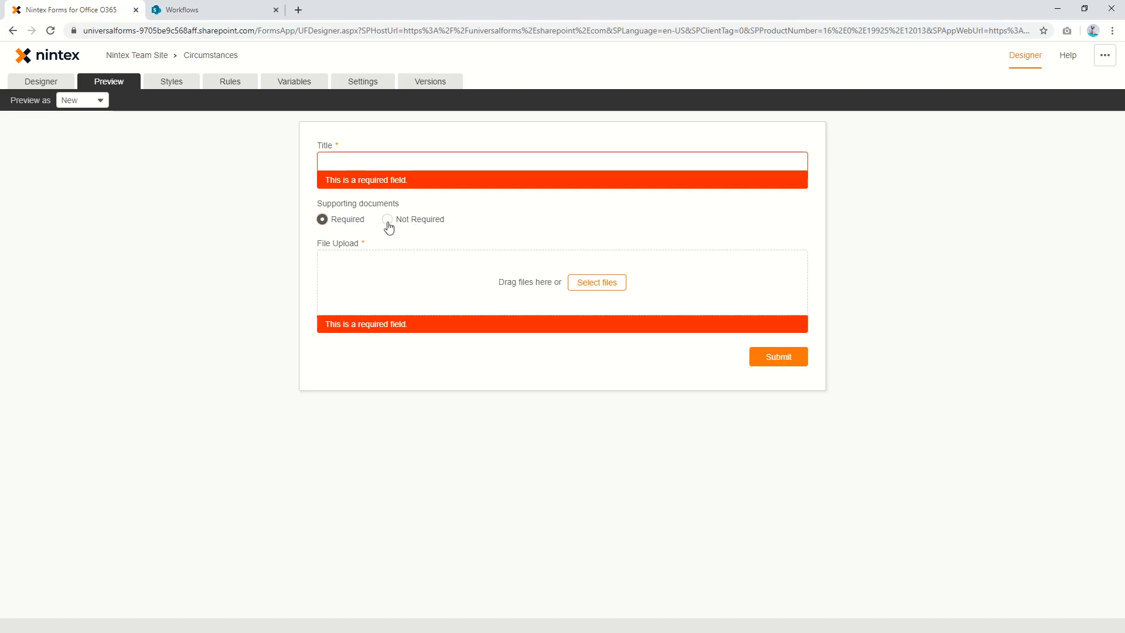
{"action": "left_click", "coordinate": [385, 225]}
{"action": "left_click", "coordinate": [340, 226]}
{"action": "left_click", "coordinate": [406, 221]}
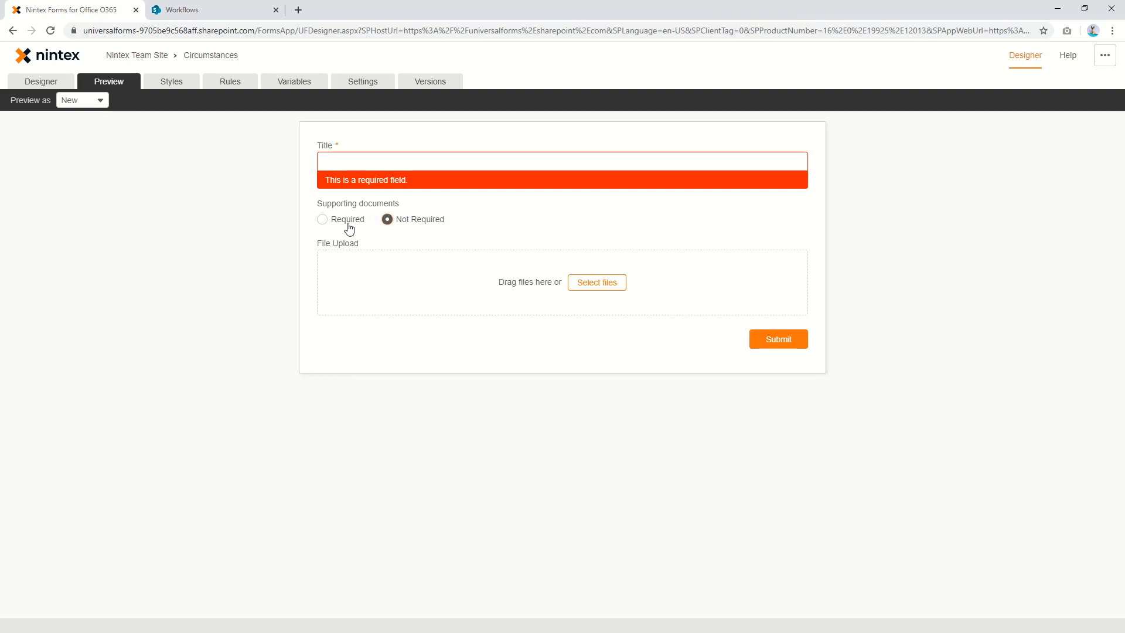
{"action": "left_click", "coordinate": [350, 227]}
{"action": "left_click", "coordinate": [410, 222]}
{"action": "left_click", "coordinate": [342, 221]}
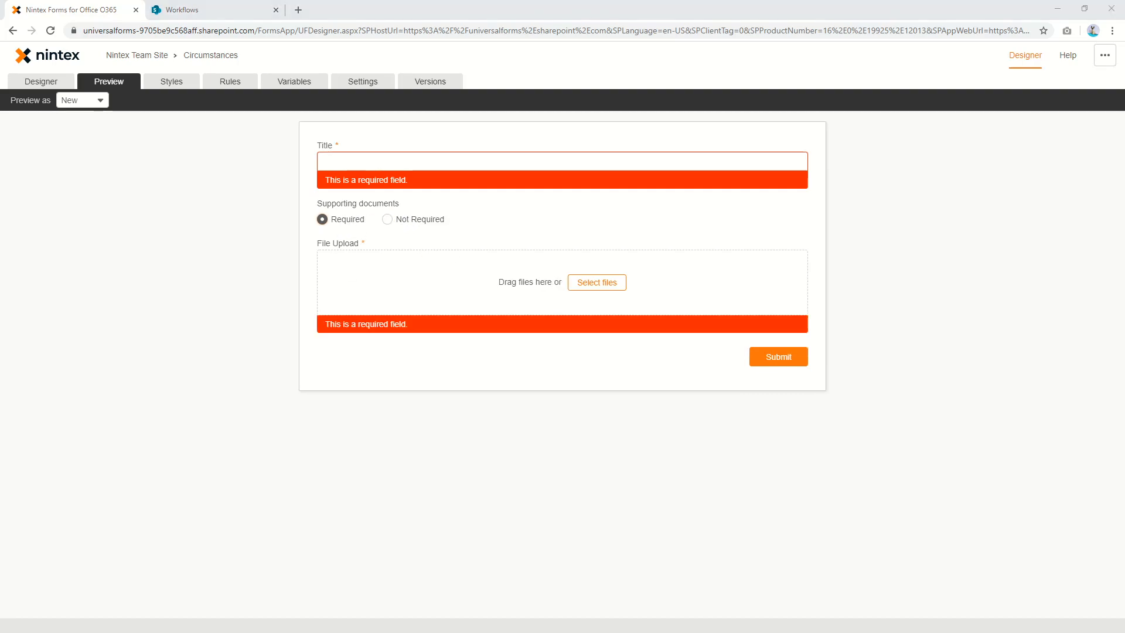
Step: Add New Text Document.txt to File Upload in the preview, remove it again, and examine the field's validation message
{"action": "left_click_drag", "start_coordinate": [0, 280], "coordinate": [409, 282]}
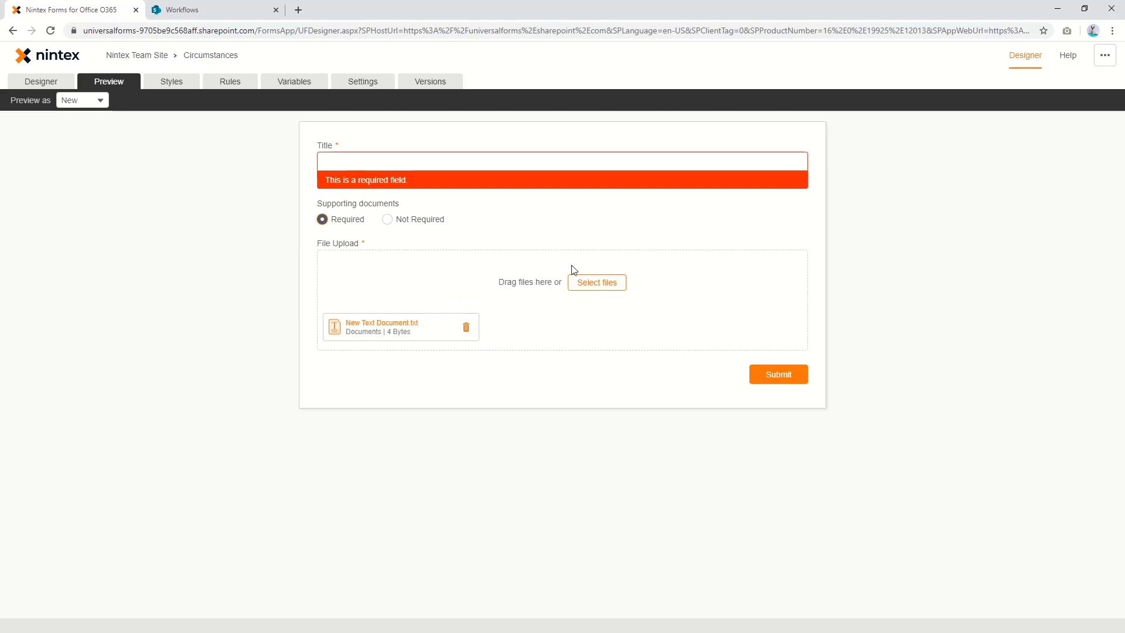
{"action": "left_click", "coordinate": [466, 327]}
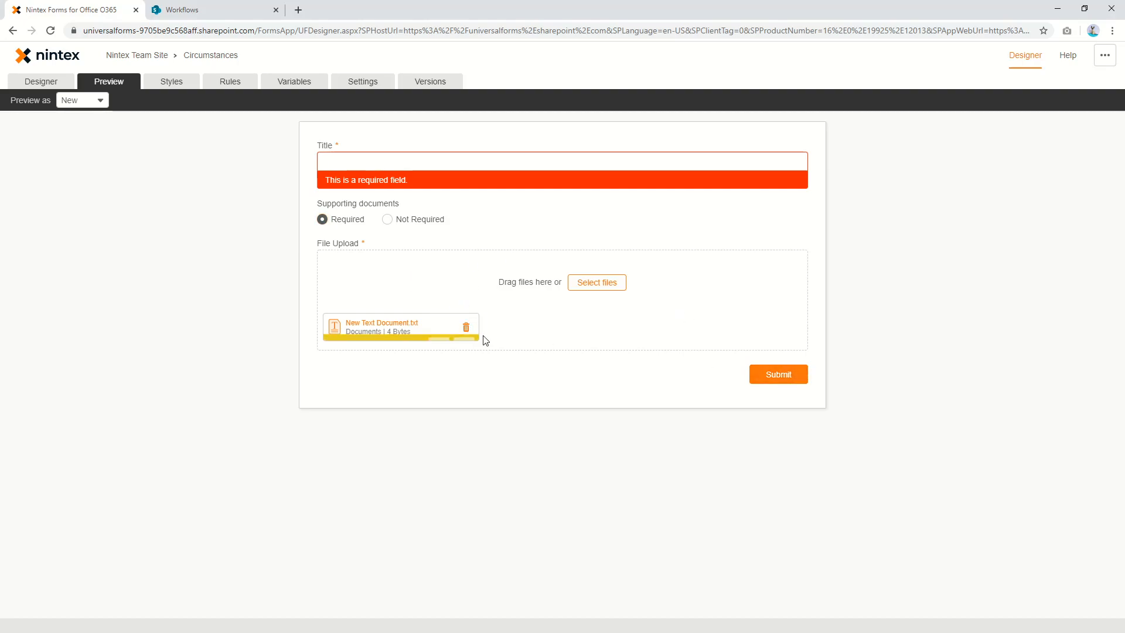
{"action": "left_click", "coordinate": [440, 327]}
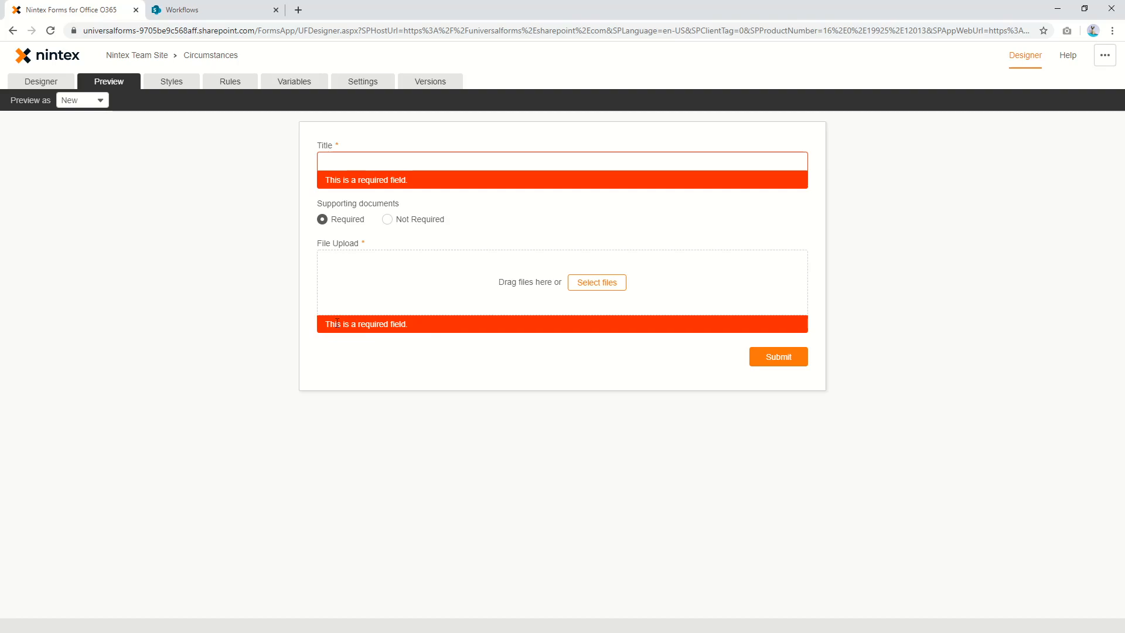
{"action": "left_click_drag", "start_coordinate": [337, 322], "coordinate": [443, 321]}
Step: Delete the existing "Check if required" form rule and confirm its removal
{"action": "left_click", "coordinate": [238, 85]}
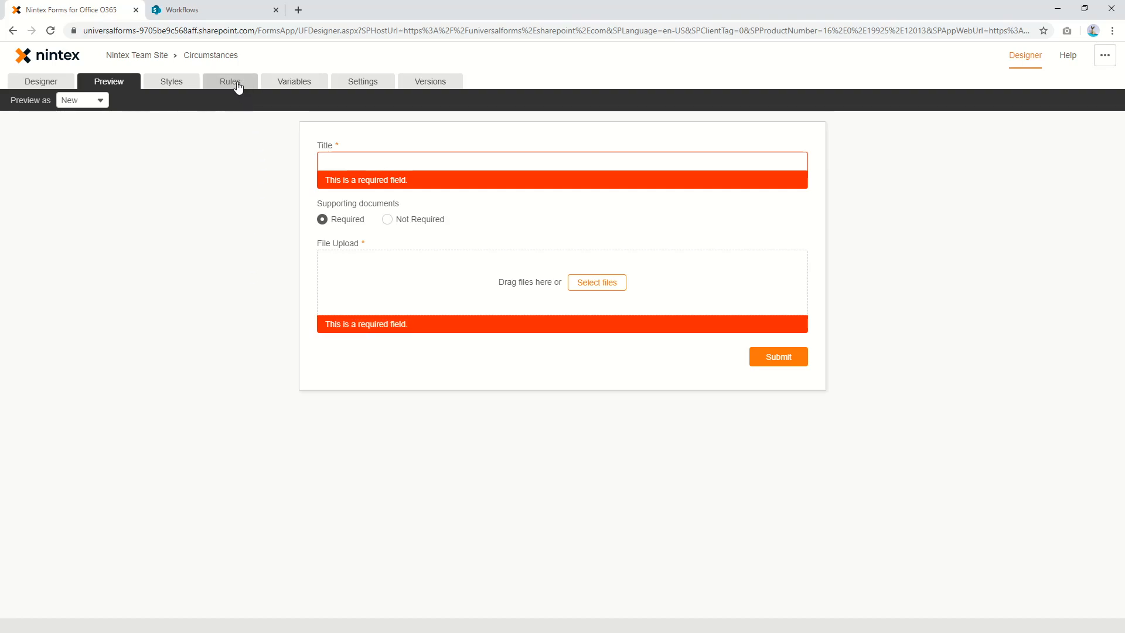
{"action": "left_click", "coordinate": [861, 225]}
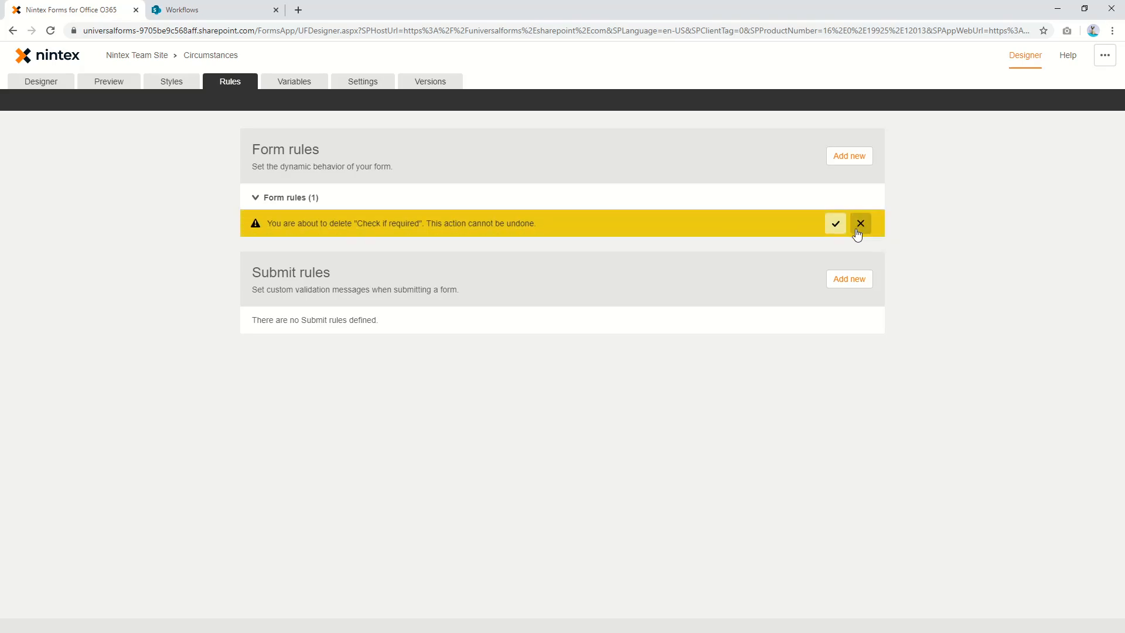
{"action": "left_click", "coordinate": [836, 226]}
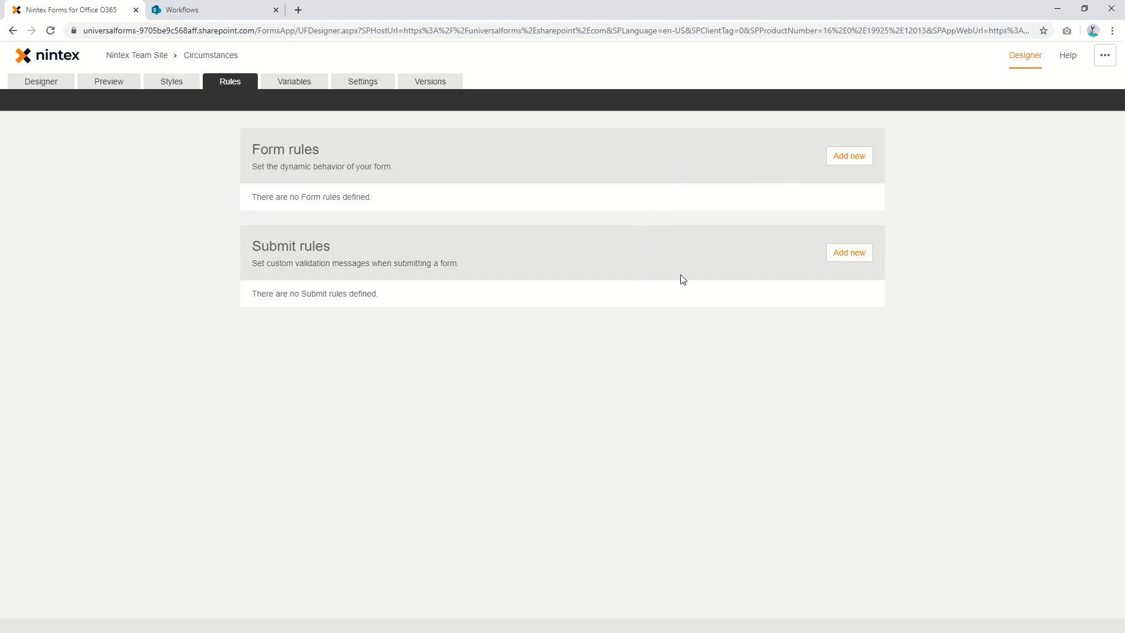
Step: Add a new submit rule named "Check if less than 2 files"
{"action": "left_click", "coordinate": [842, 256]}
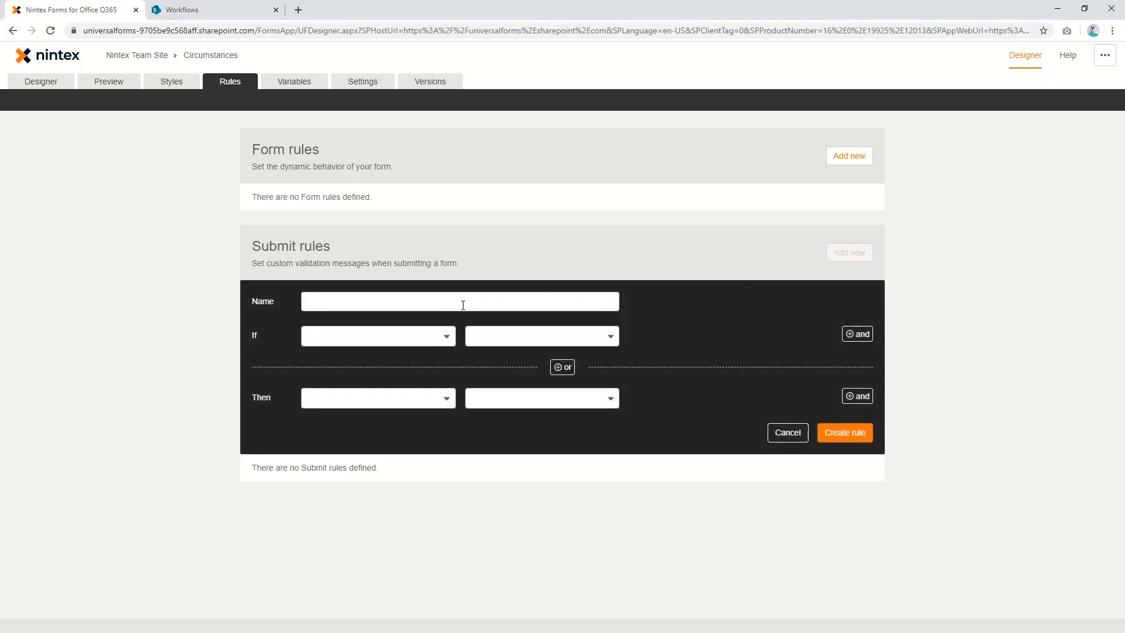
{"action": "left_click", "coordinate": [444, 302]}
{"action": "type", "text": "Che"}
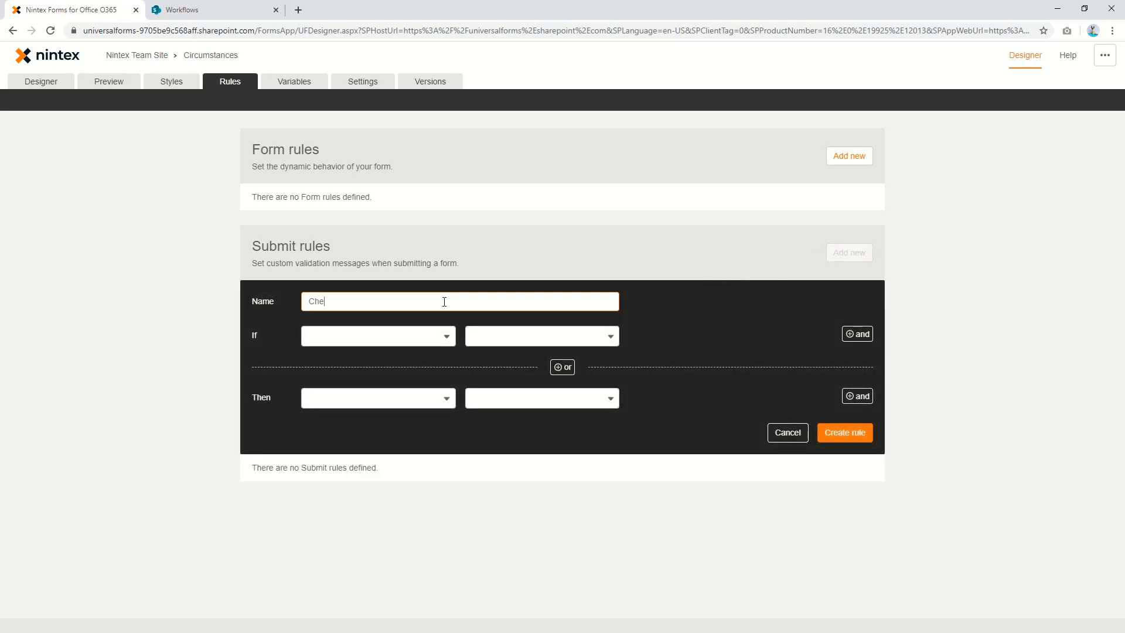
{"action": "type", "text": "ck if less thgan 2 files"}
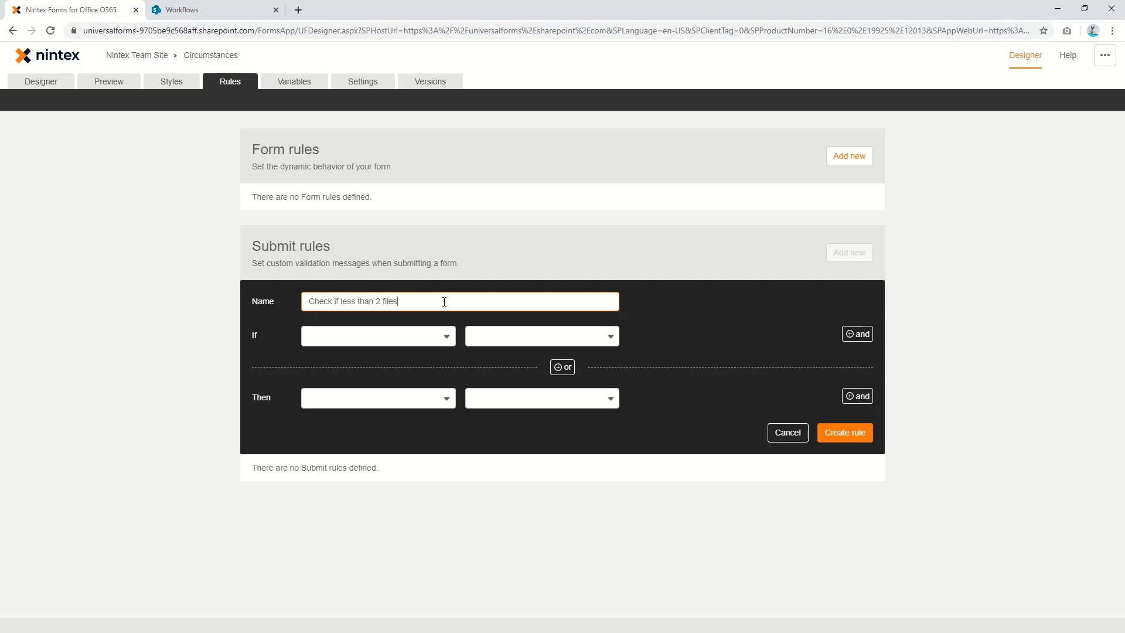
Step: Start a formula for the submit rule's If condition and look up the ifElse function's description
{"action": "mouse_move", "coordinate": [408, 338]}
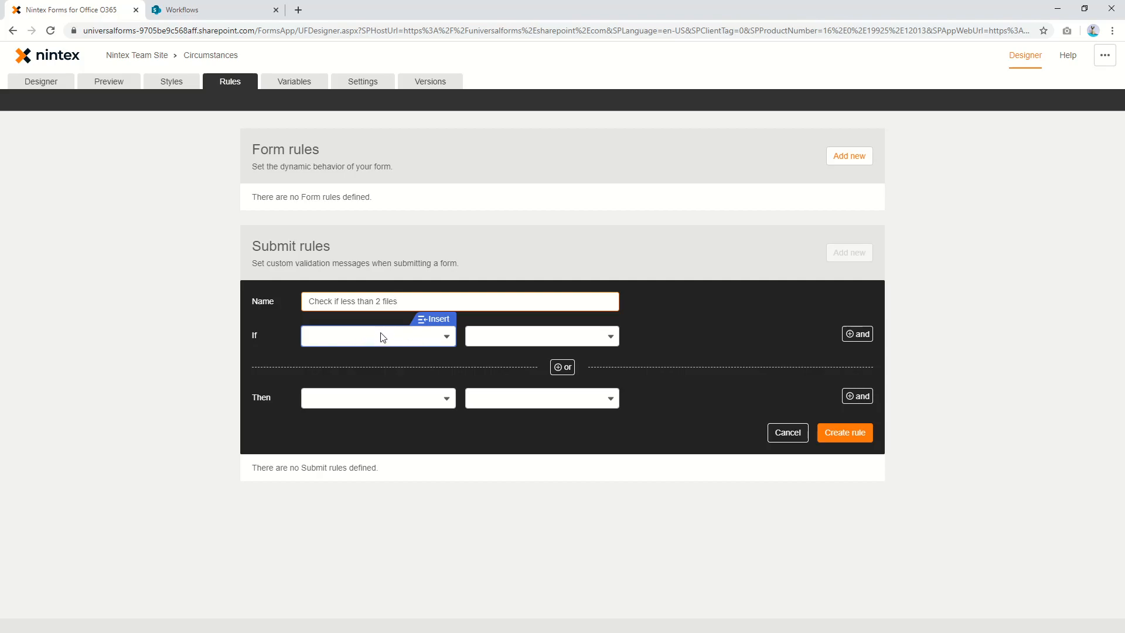
{"action": "left_click", "coordinate": [383, 337]}
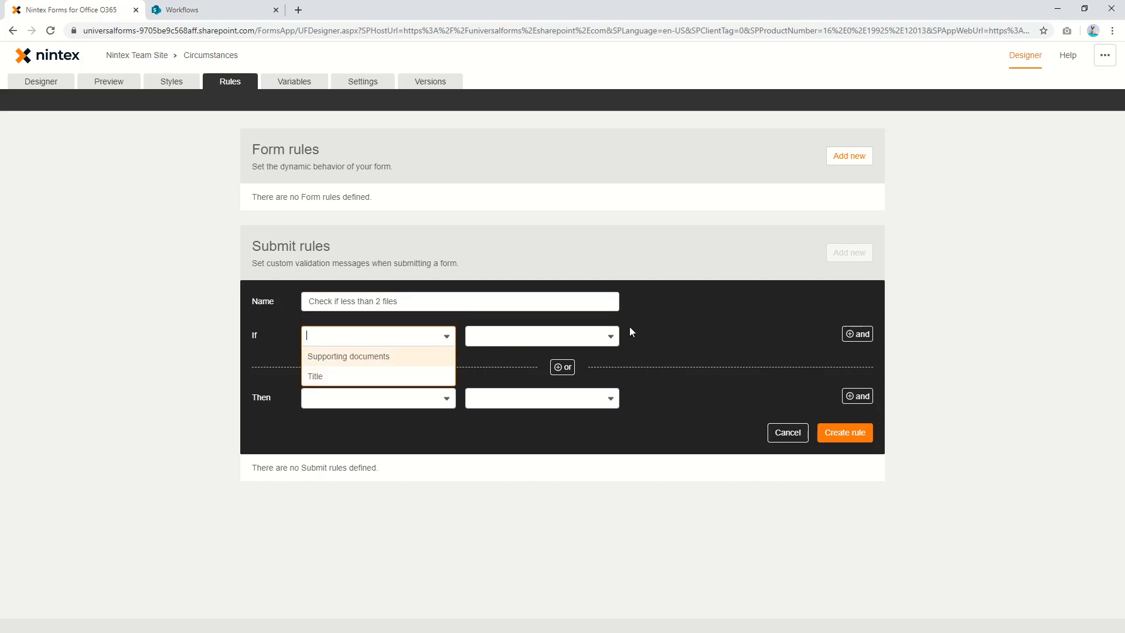
{"action": "mouse_move", "coordinate": [398, 349]}
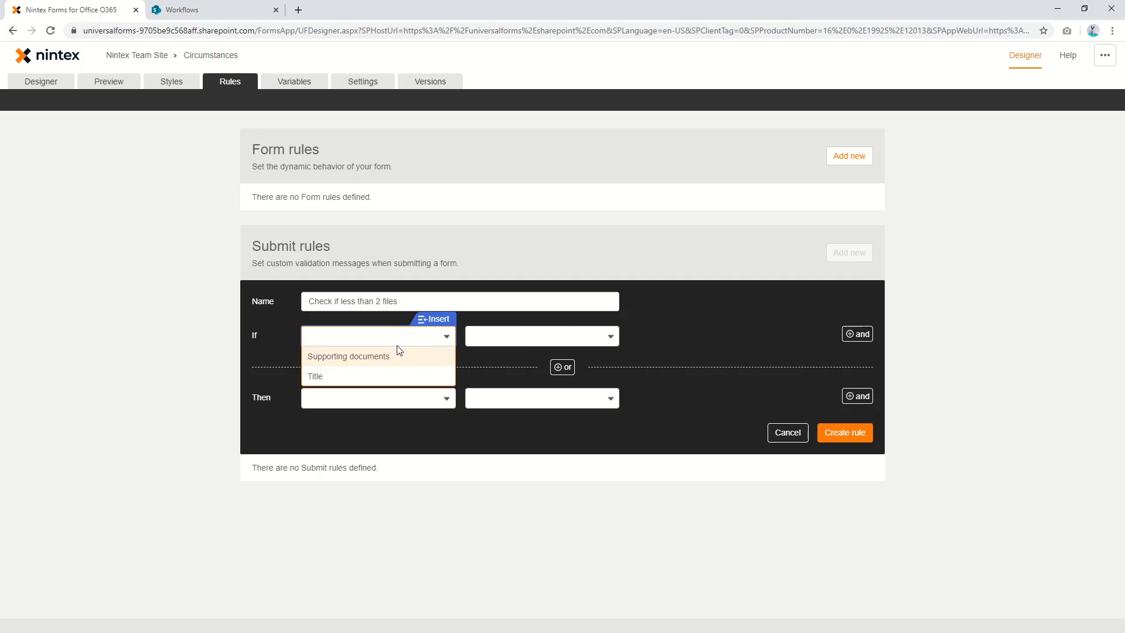
{"action": "left_click", "coordinate": [437, 321]}
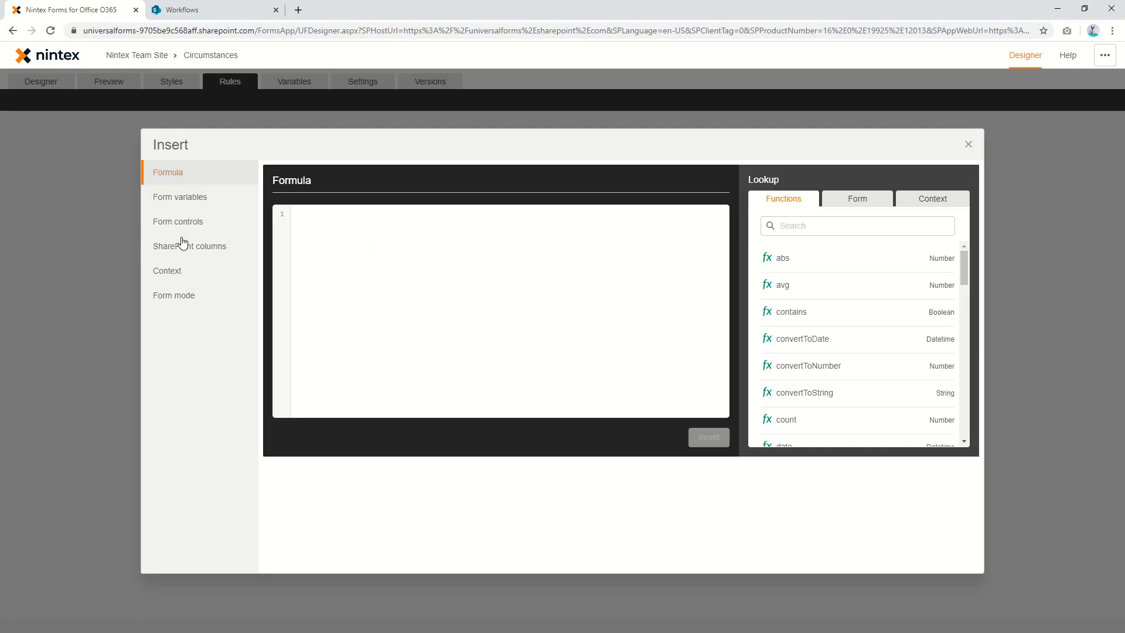
{"action": "left_click", "coordinate": [321, 231]}
{"action": "left_click", "coordinate": [851, 225]}
{"action": "type", "text": "if"}
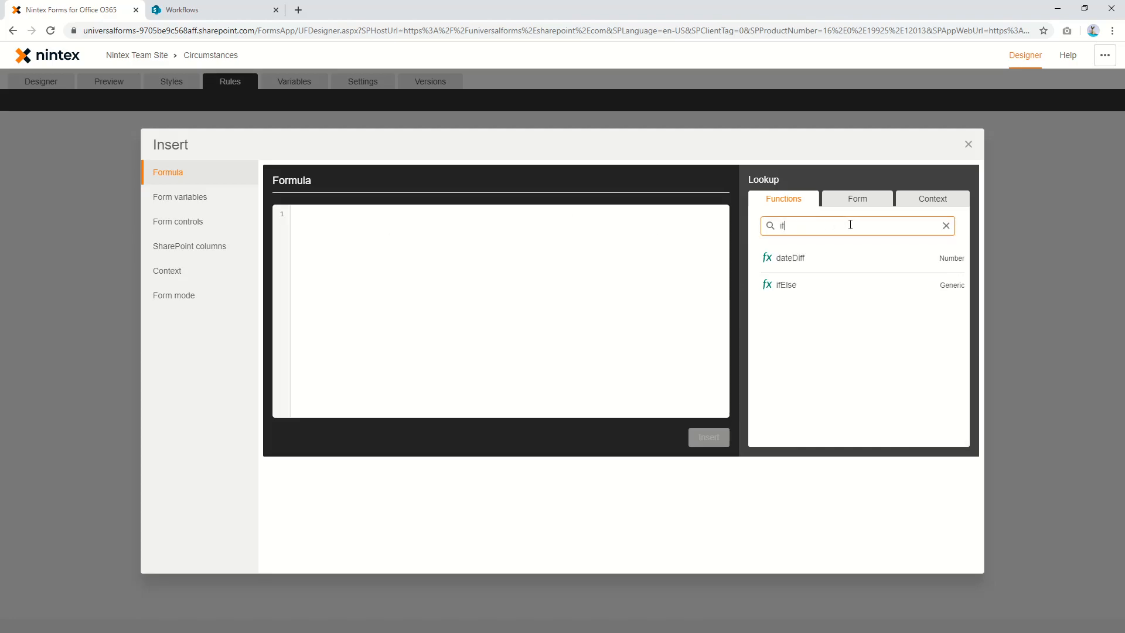
{"action": "left_click", "coordinate": [859, 287]}
{"action": "left_click", "coordinate": [402, 244]}
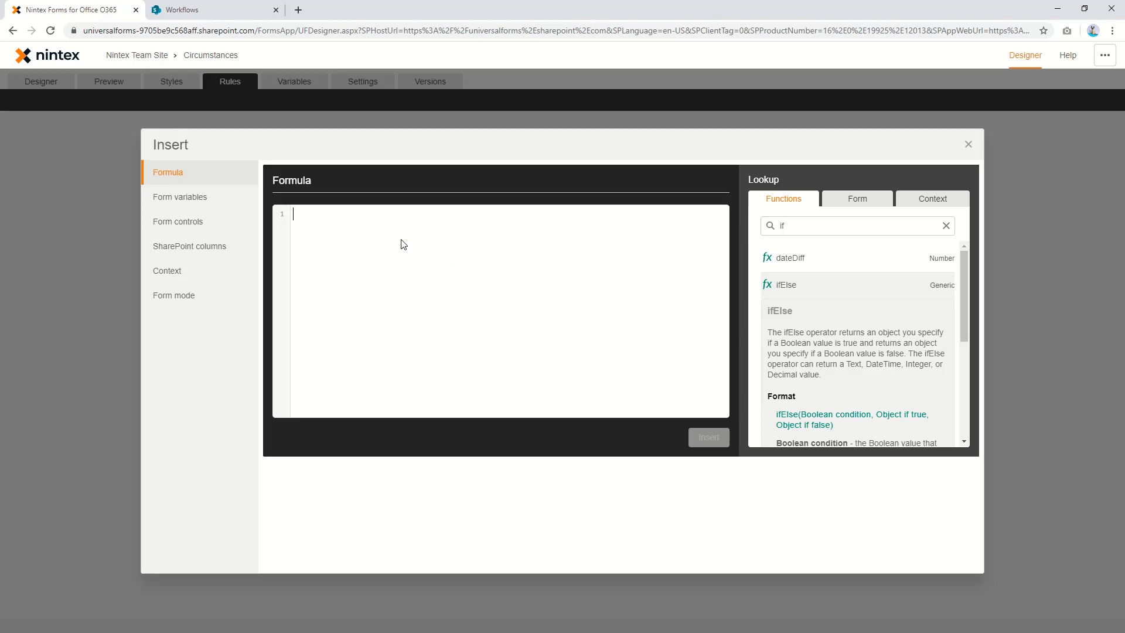
Step: Begin the formula with ifElse and, as its condition, a count function on the File Upload control
{"action": "type", "text": "if"}
{"action": "key", "text": "Return"}
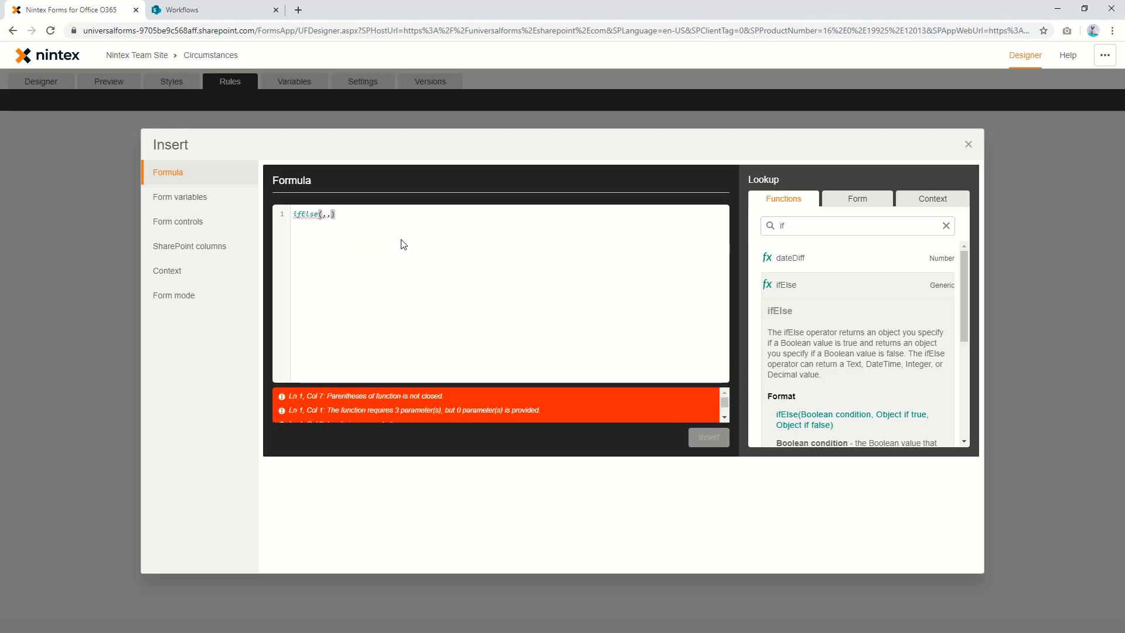
{"action": "type", "text": "count"}
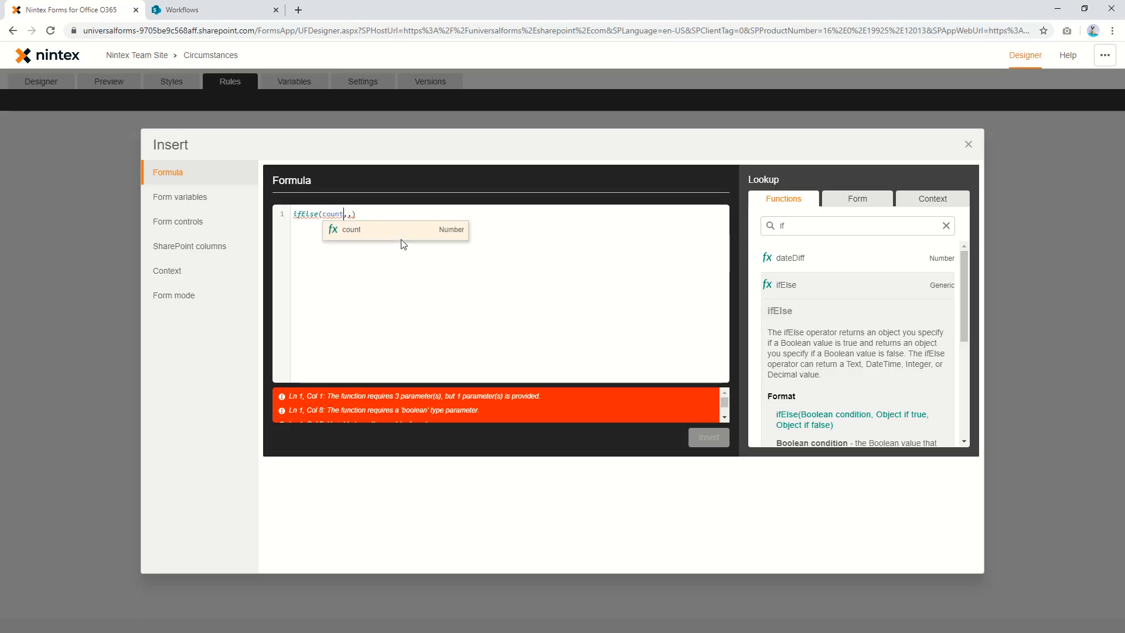
{"action": "key", "text": "Return"}
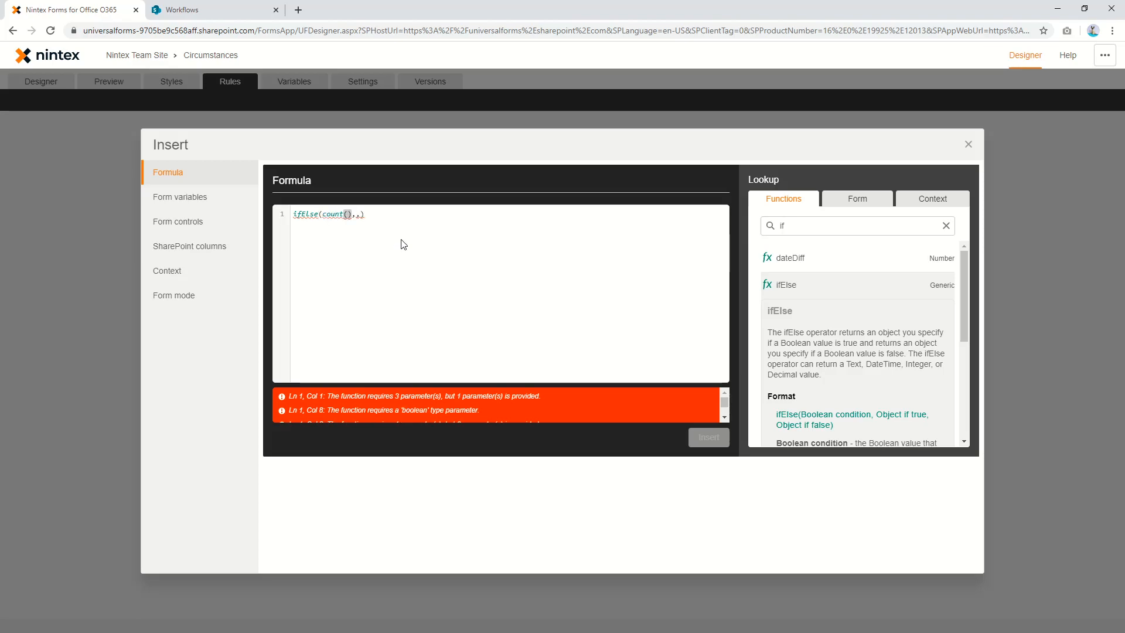
{"action": "type", "text": "[Form]."}
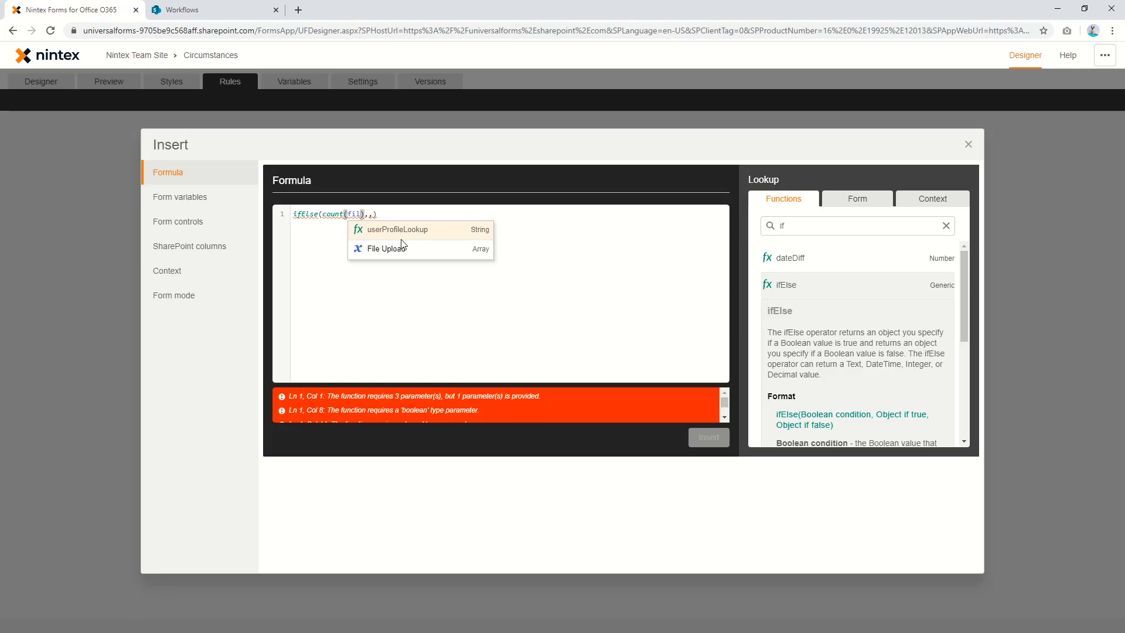
{"action": "key", "text": "Down"}
{"action": "key", "text": "Return"}
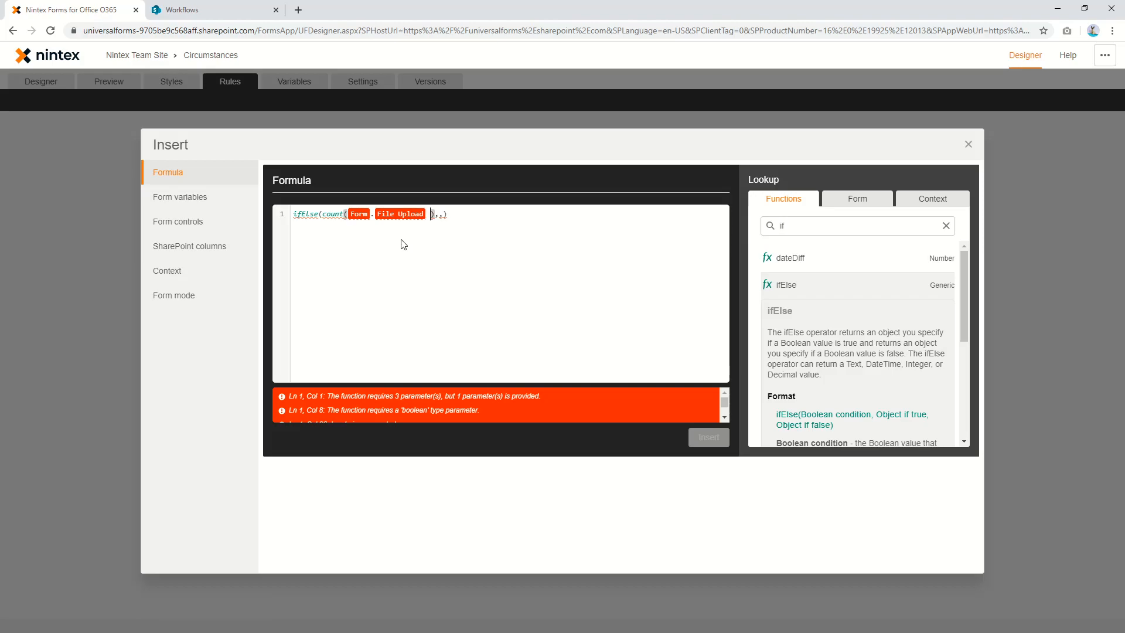
Step: Extend the condition with < 2 && and the Supporting documents control == "Required"
{"action": "type", "text": "<"}
{"action": "type", "text": " 2"}
{"action": "type", "text": " &&"}
{"action": "type", "text": "Form.Supporting documents"}
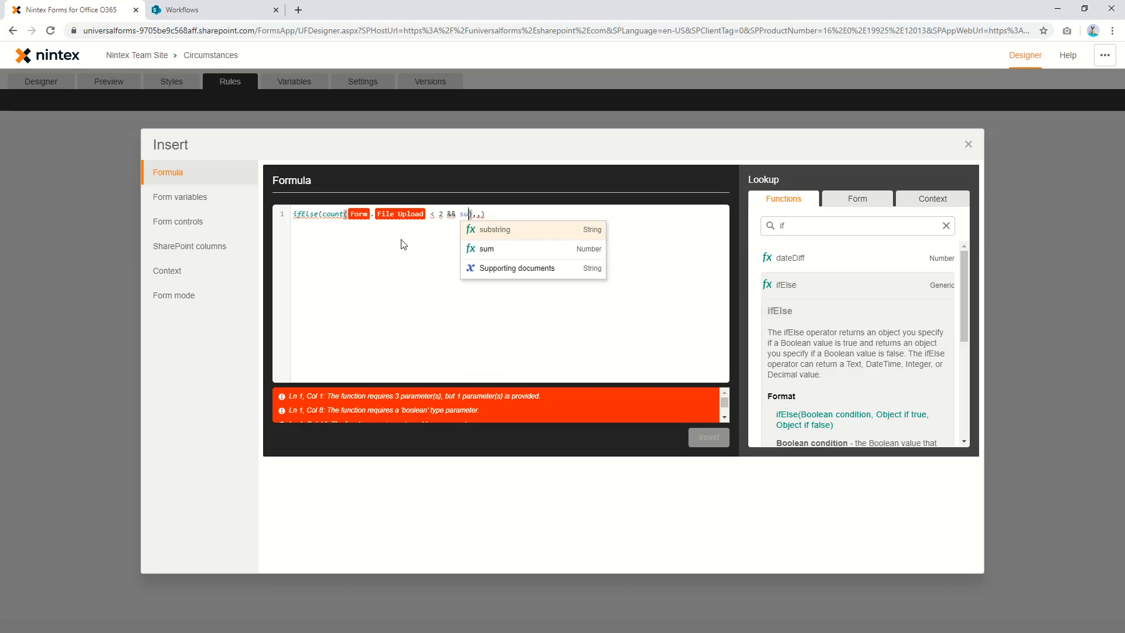
{"action": "key", "text": "Return"}
{"action": "type", "text": "== \"Re"}
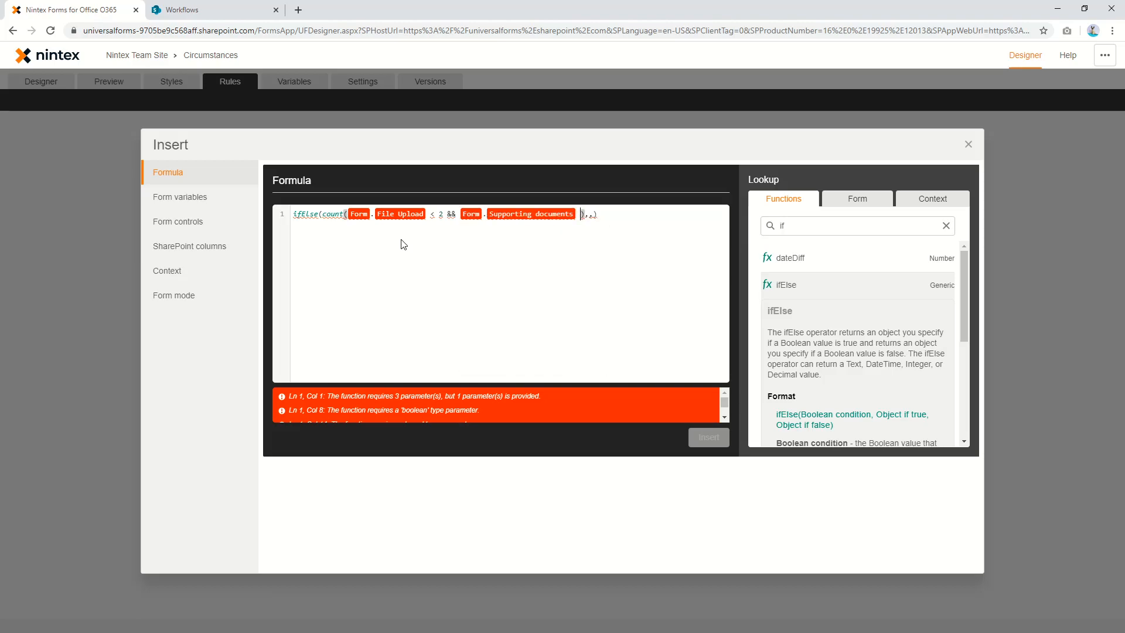
{"action": "type", "text": "quired\""}
Step: Fill the ifElse results with true when the condition is met and false otherwise
{"action": "key", "text": "Right"}
{"action": "key", "text": "Right"}
{"action": "type", "text": "true"}
{"action": "key", "text": "Right"}
{"action": "type", "text": "false"}
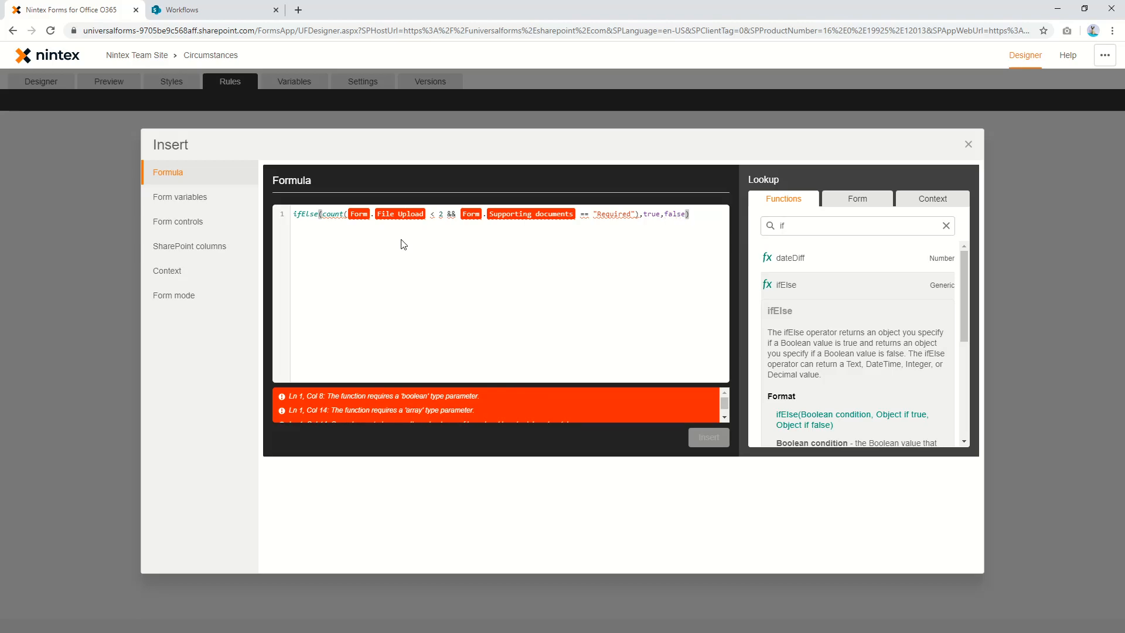
Step: Break the formula after ifElse and after its opening parenthesis so the count condition starts its own line
{"action": "left_click", "coordinate": [320, 214]}
{"action": "key", "text": "Return"}
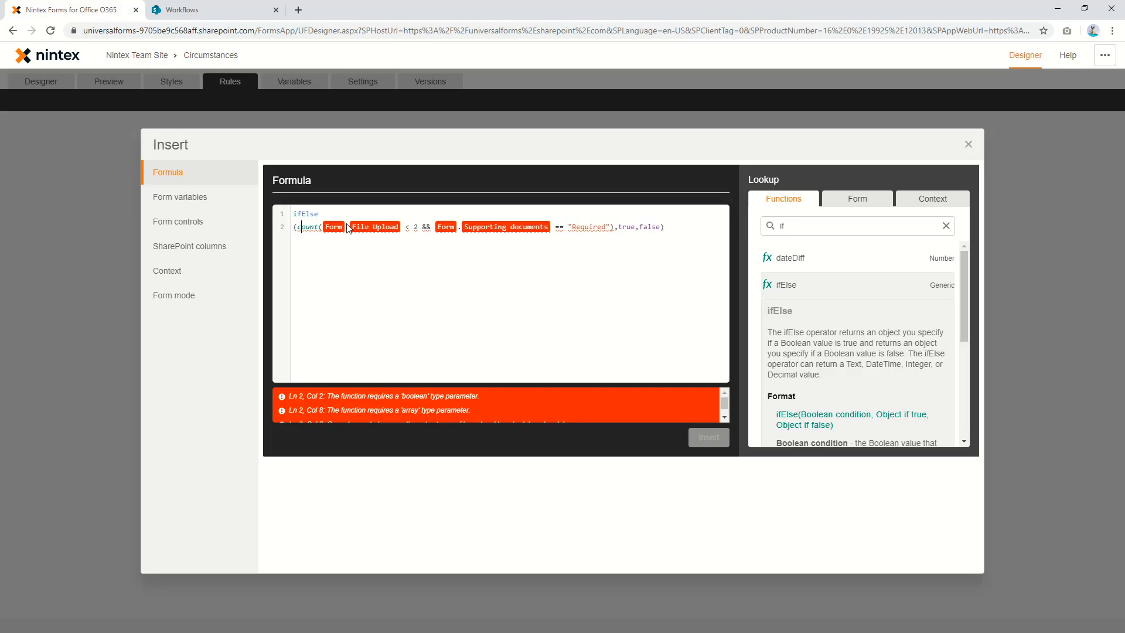
{"action": "key", "text": "Left"}
{"action": "key", "text": "Left"}
{"action": "key", "text": "Left"}
{"action": "key", "text": "Left"}
{"action": "key", "text": "Return"}
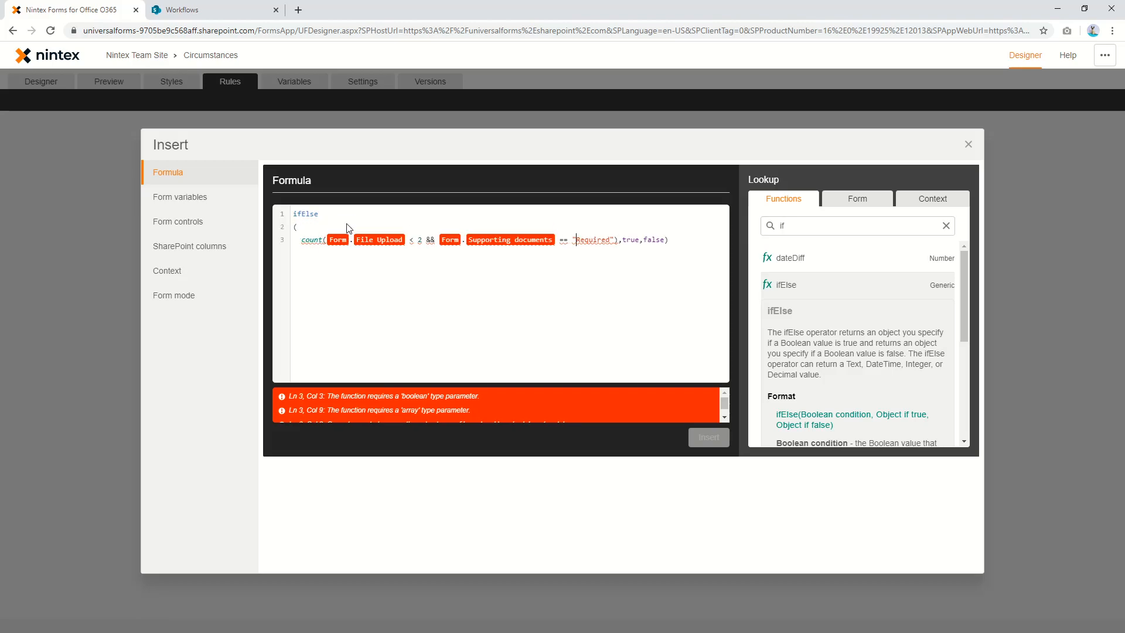
Step: Move the true and false results to a new line below the condition, and indent the count line to match
{"action": "key", "text": "Right"}
{"action": "key", "text": "Right"}
{"action": "key", "text": "Return"}
{"action": "key", "text": "BackSpace"}
{"action": "key", "text": "Right"}
{"action": "key", "text": "Return"}
{"action": "key", "text": "Up"}
{"action": "key", "text": "Up"}
{"action": "key", "text": "Down"}
{"action": "key", "text": "Delete"}
{"action": "key", "text": "Delete"}
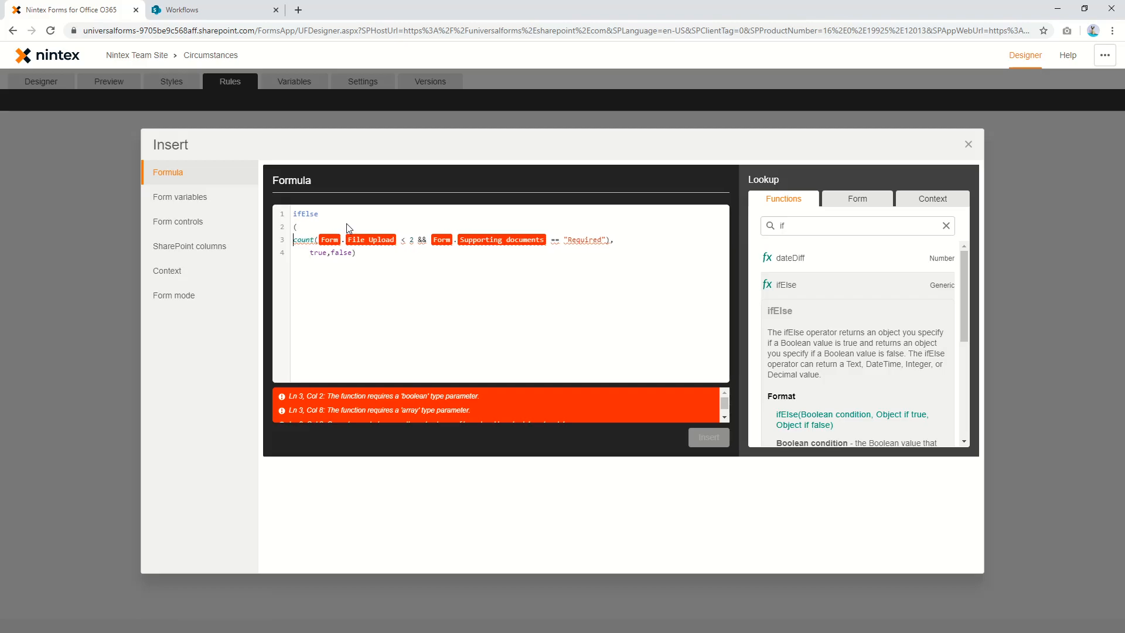
{"action": "key", "text": "Tab"}
{"action": "key", "text": "Down"}
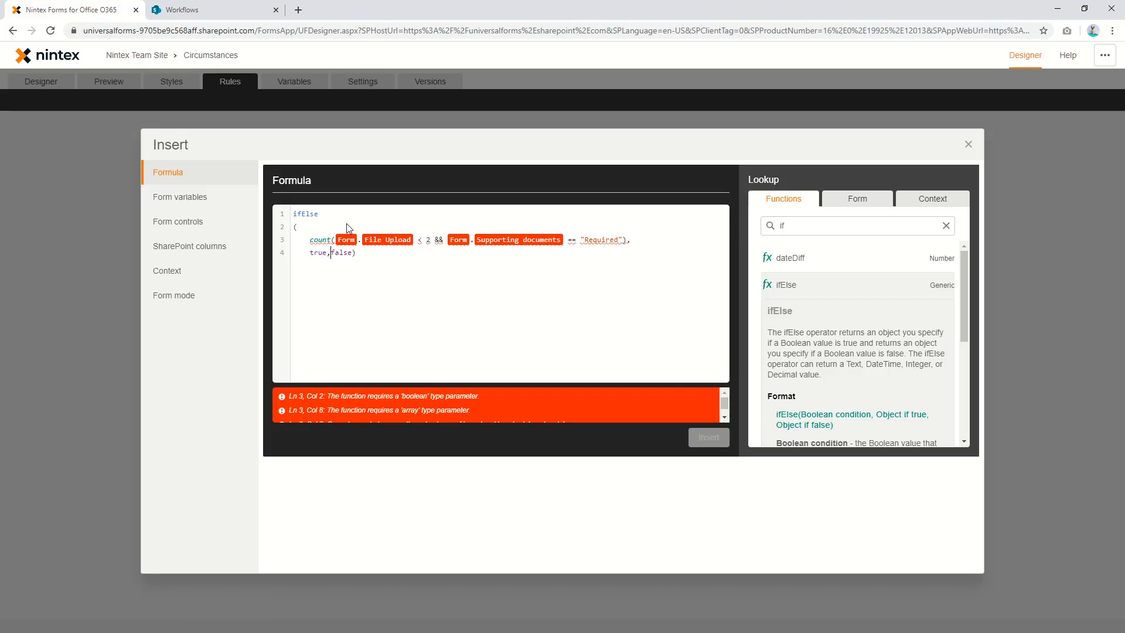
Step: Place false and the closing parenthesis of ifElse on separate lines
{"action": "key", "text": "Return"}
{"action": "key", "text": "Tab"}
{"action": "key", "text": "Right"}
{"action": "key", "text": "Right"}
{"action": "key", "text": "Right"}
{"action": "key", "text": "Return"}
Step: Close the count function right after File Upload and remove the surplus parenthesis after "Required"
{"action": "left_click", "coordinate": [414, 240]}
{"action": "type", "text": ")"}
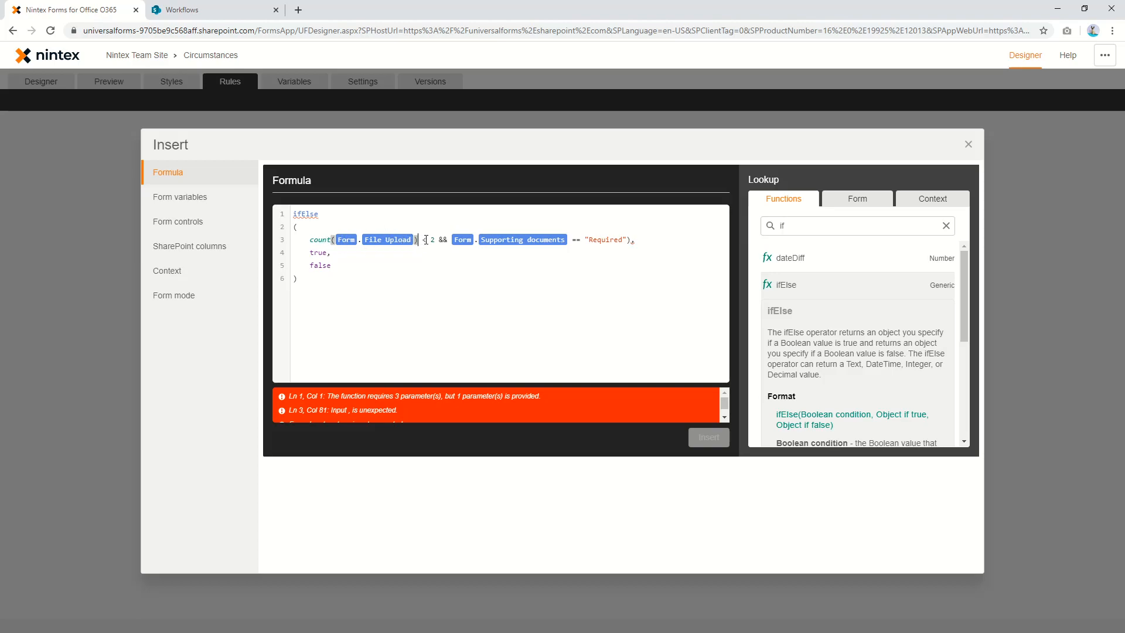
{"action": "left_click_drag", "start_coordinate": [434, 239], "coordinate": [343, 236]}
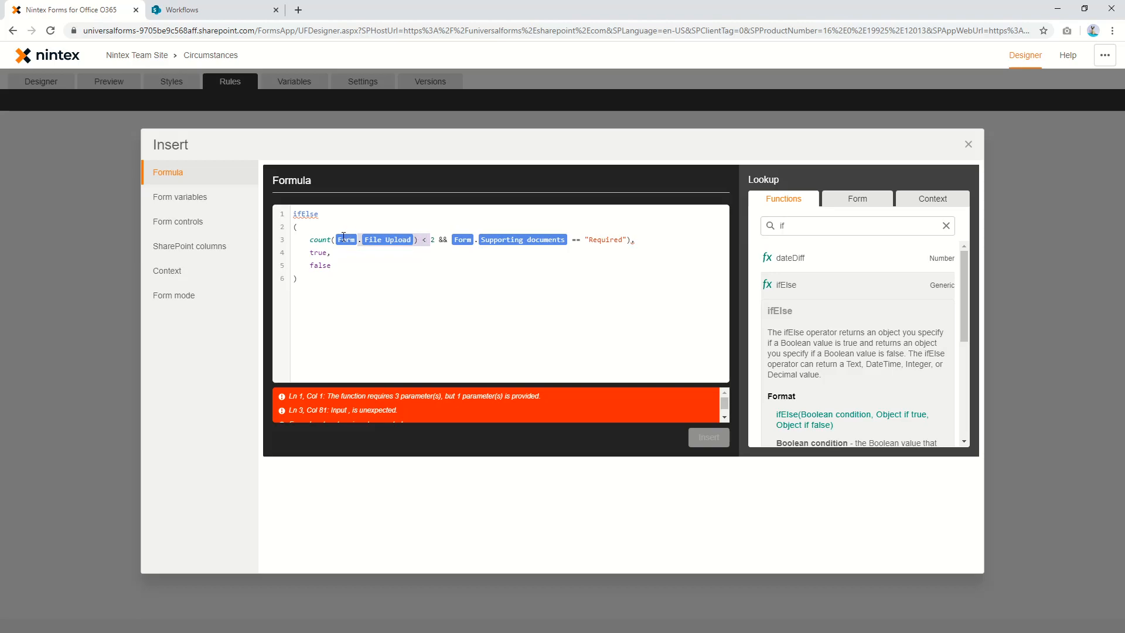
{"action": "left_click", "coordinate": [438, 239]}
{"action": "left_click_drag", "start_coordinate": [448, 239], "coordinate": [486, 239]}
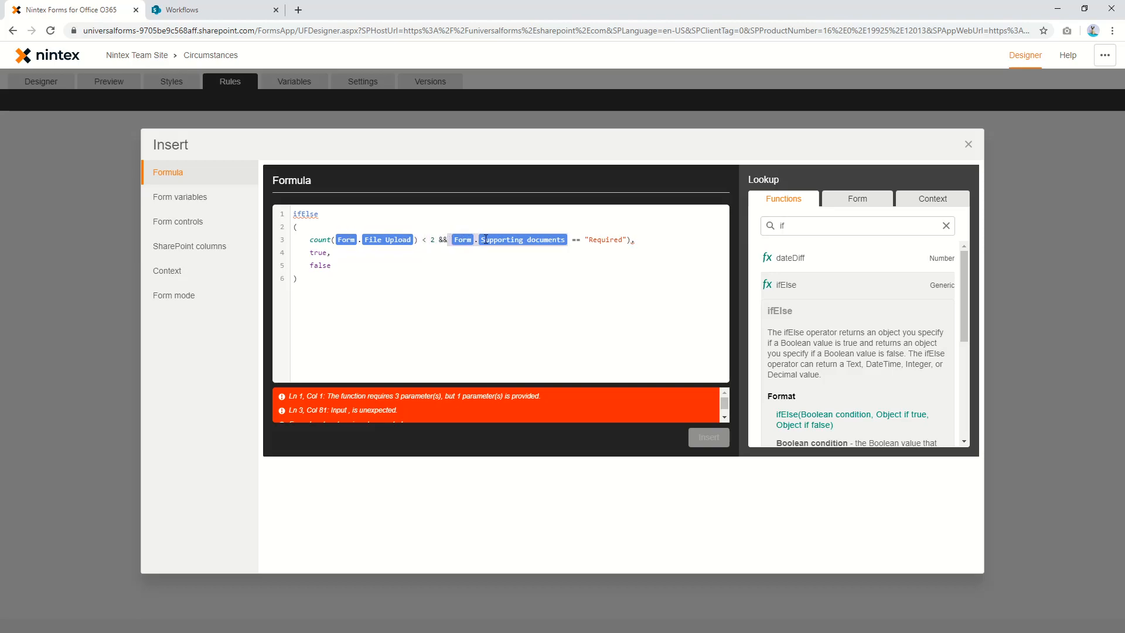
{"action": "left_click_drag", "start_coordinate": [573, 239], "coordinate": [619, 239]}
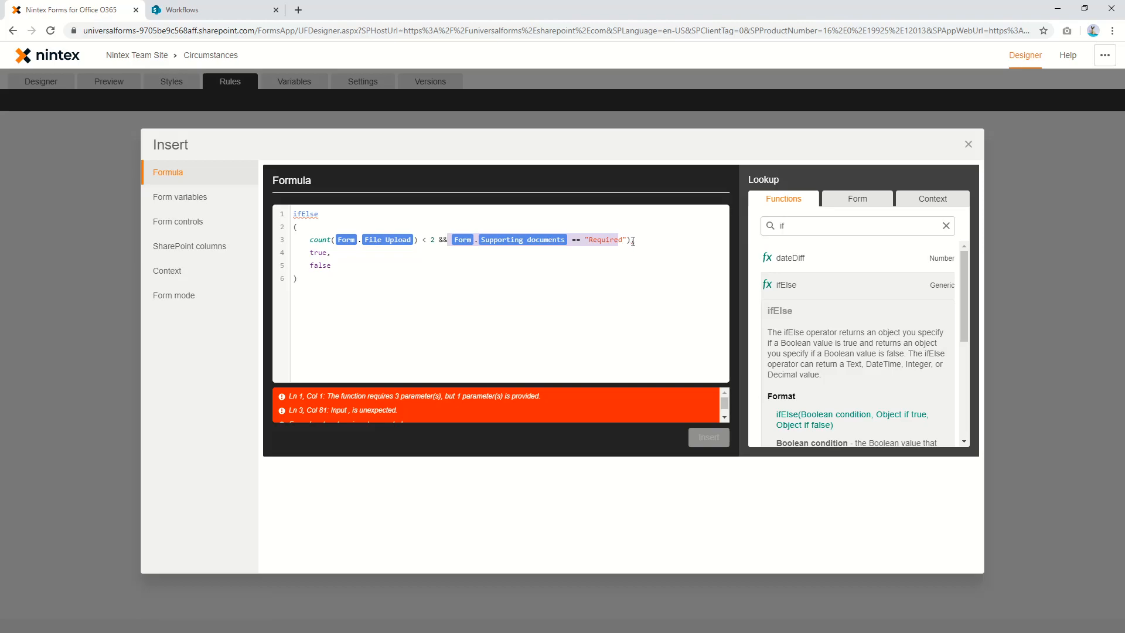
{"action": "left_click", "coordinate": [633, 241]}
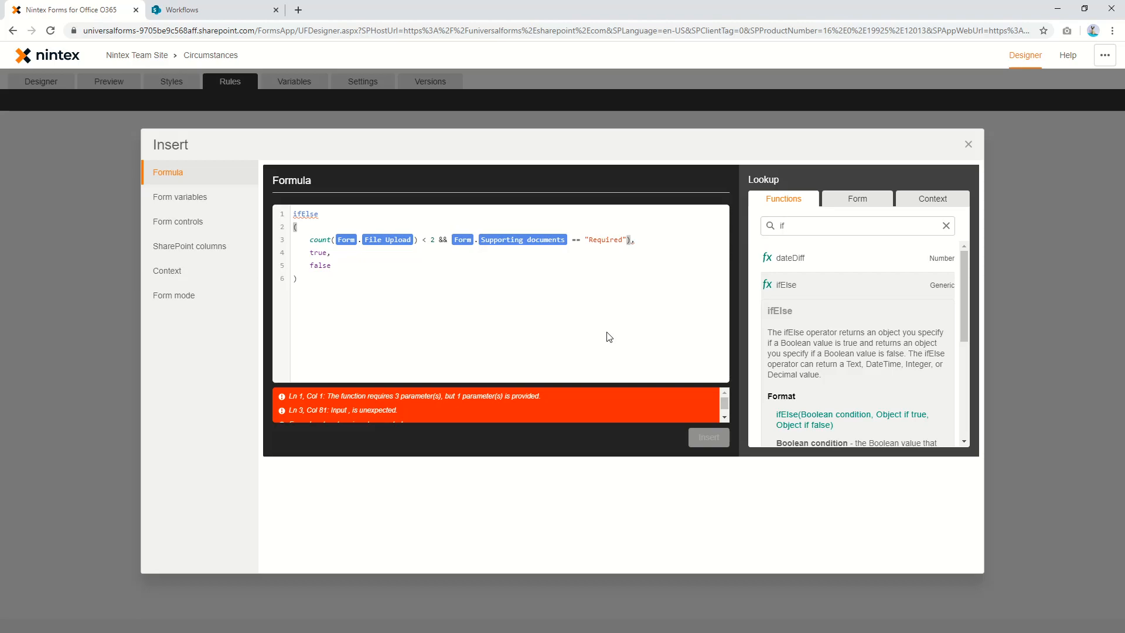
{"action": "key", "text": "BackSpace"}
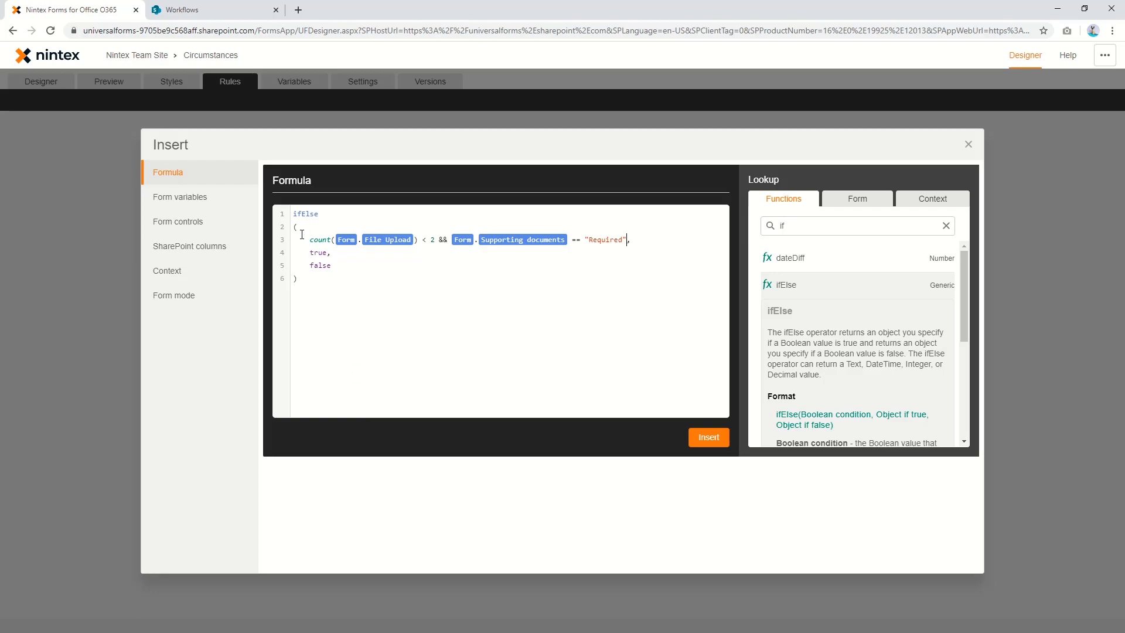
Step: Insert the finished ifElse formula as the rule's If condition and set its comparison to Is Yes
{"action": "left_click_drag", "start_coordinate": [294, 214], "coordinate": [313, 284]}
{"action": "left_click", "coordinate": [323, 290]}
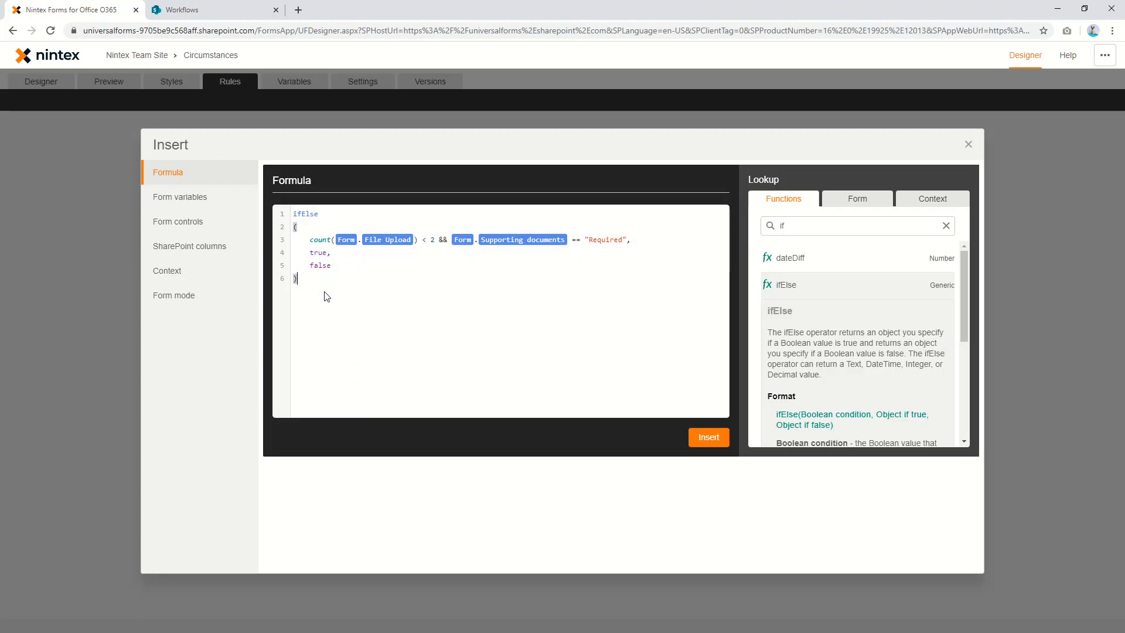
{"action": "double_click", "coordinate": [317, 251]}
{"action": "left_click_drag", "start_coordinate": [305, 240], "coordinate": [627, 262]}
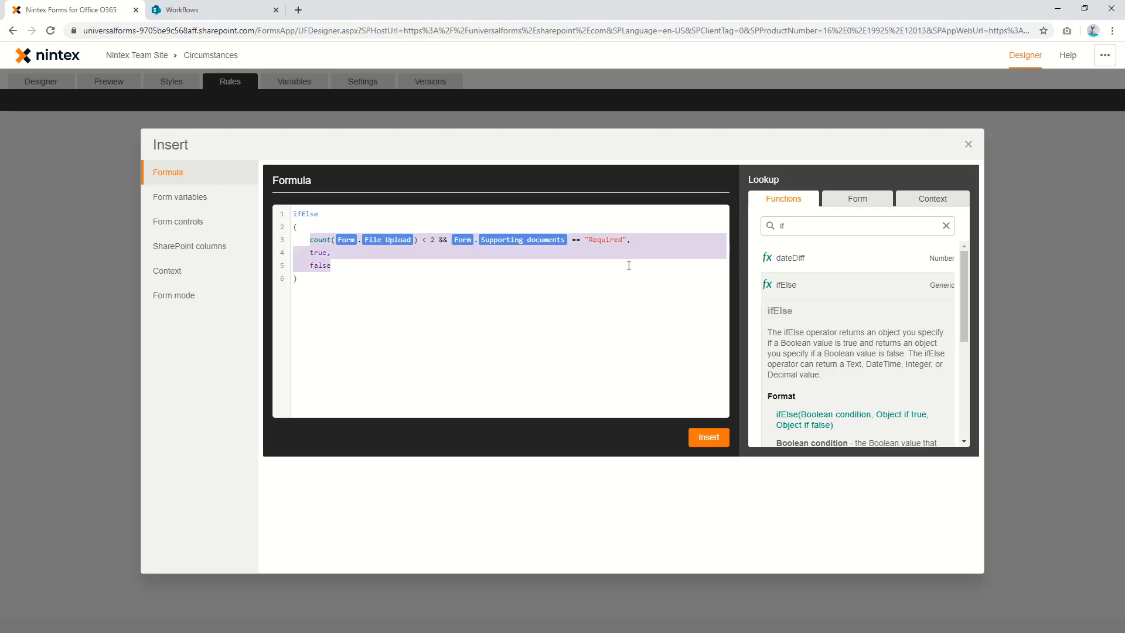
{"action": "left_click", "coordinate": [709, 437]}
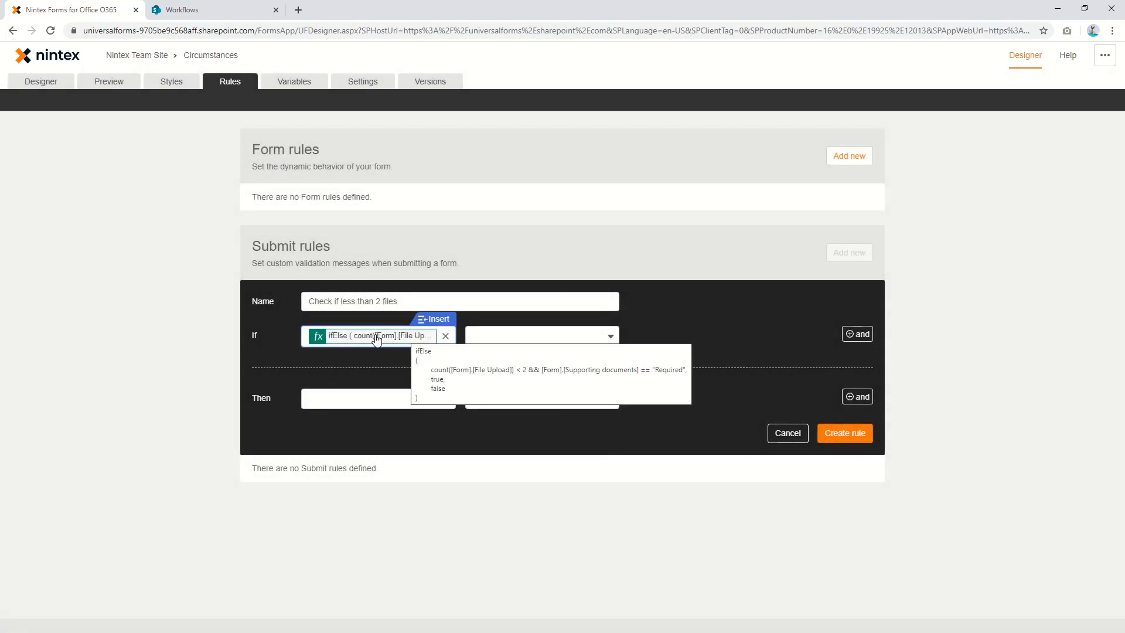
{"action": "left_click", "coordinate": [510, 339]}
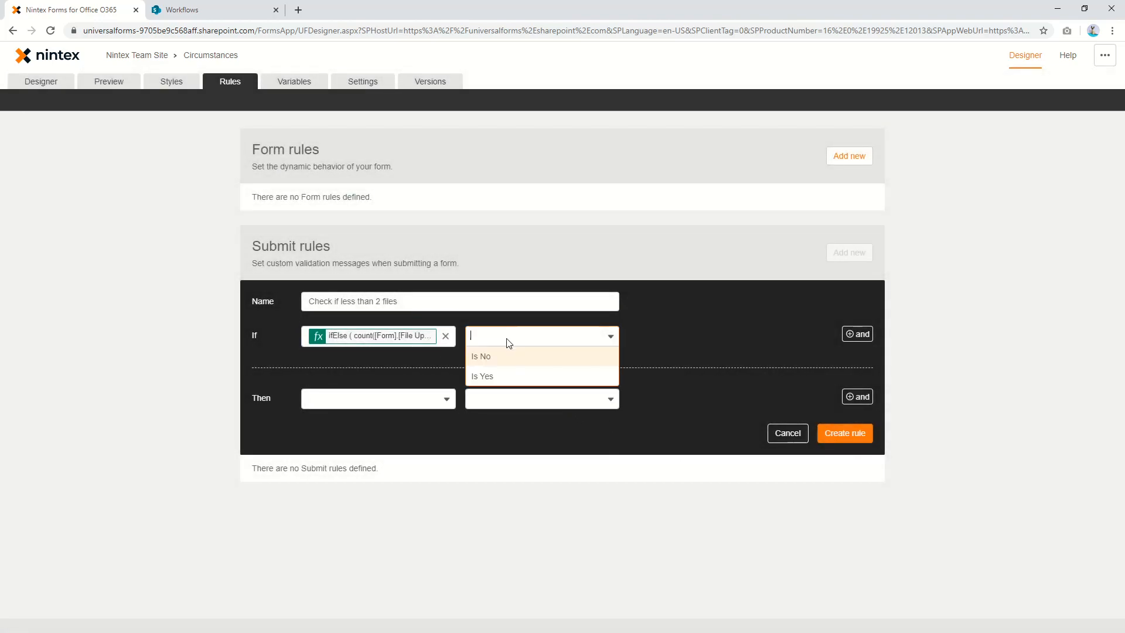
{"action": "left_click", "coordinate": [499, 378]}
Step: Set the rule's Then action to show a validation error on File Upload
{"action": "left_click", "coordinate": [397, 401]}
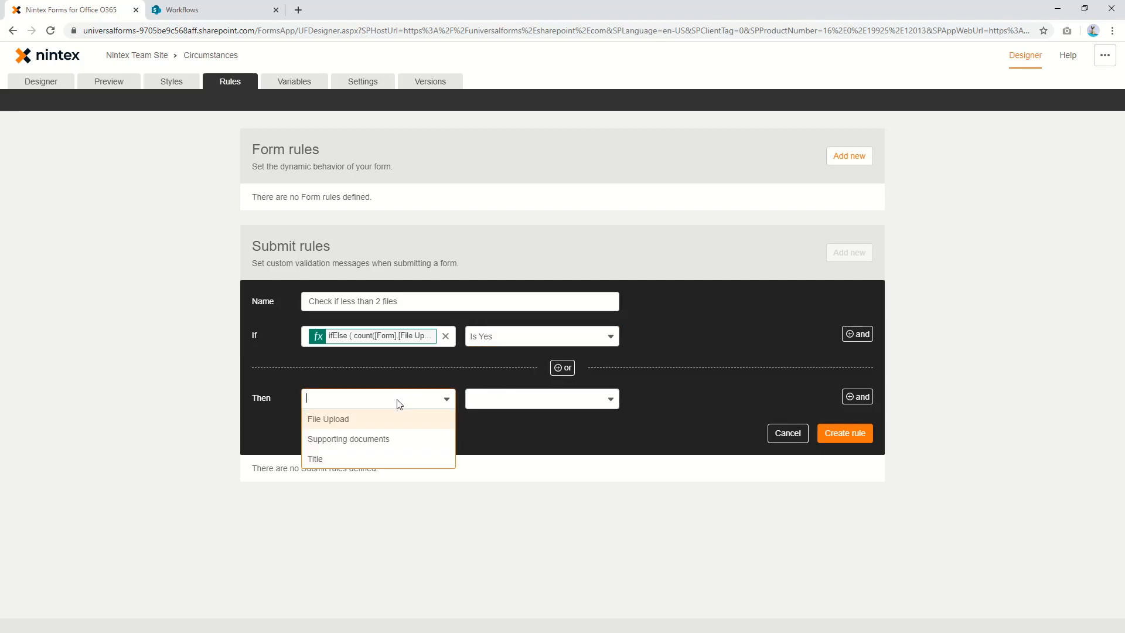
{"action": "left_click", "coordinate": [375, 426]}
{"action": "left_click", "coordinate": [486, 400]}
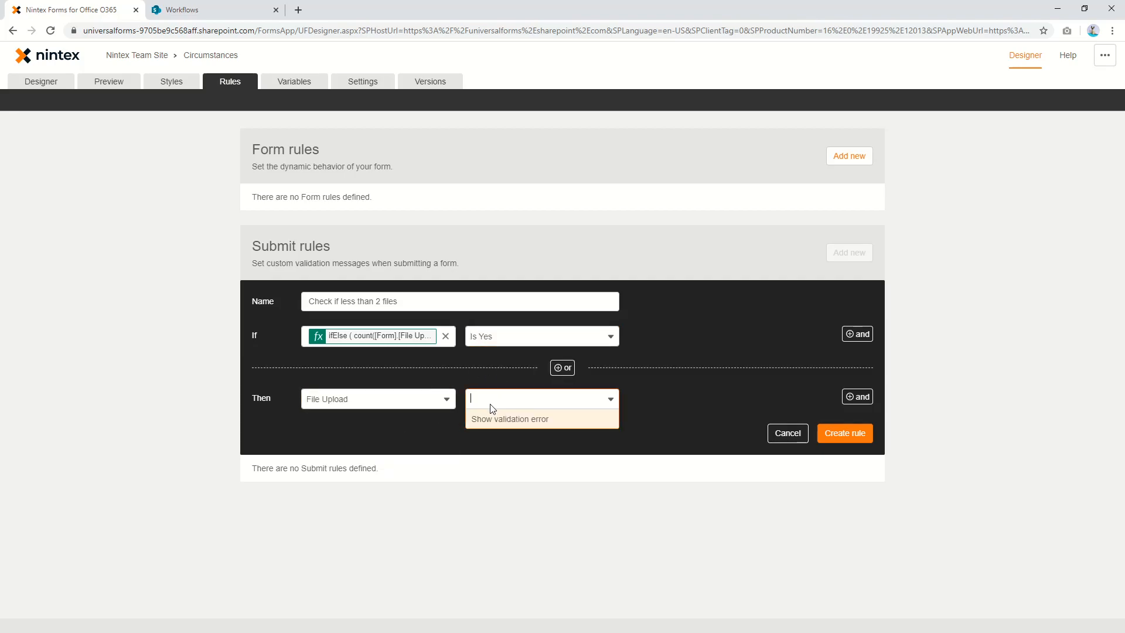
{"action": "left_click", "coordinate": [498, 419]}
Step: Enter the validation message "Please make sure you attached 2 or more files" and create the submit rule
{"action": "left_click", "coordinate": [650, 402]}
{"action": "type", "text": "Pl"}
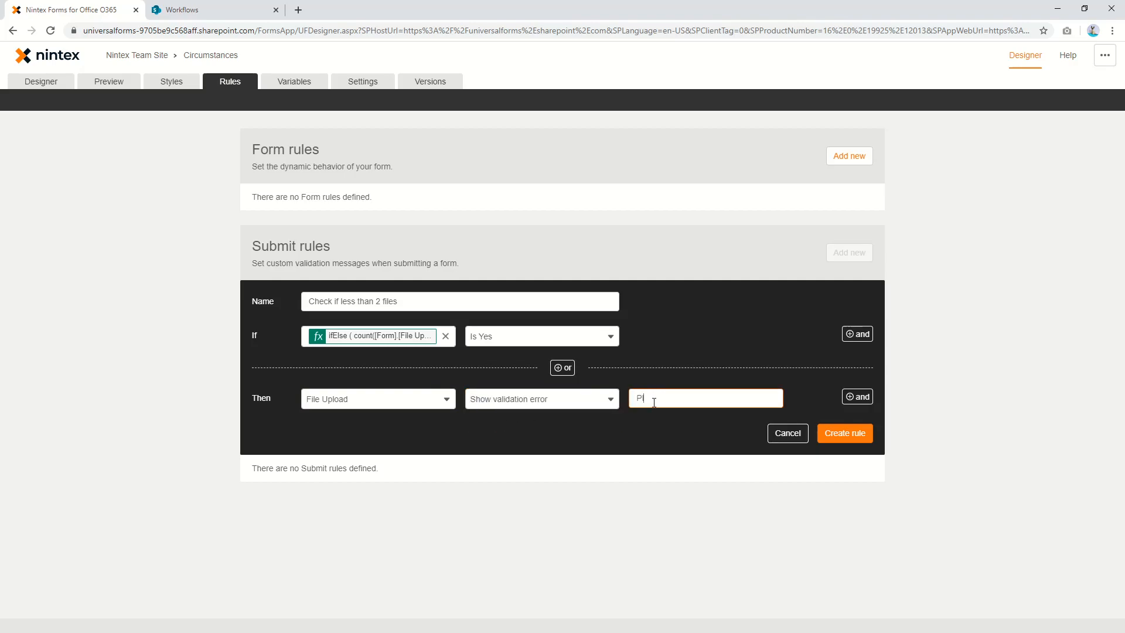
{"action": "type", "text": "ease make sure you attached more than 2"}
{"action": "key", "text": "BackSpace"}
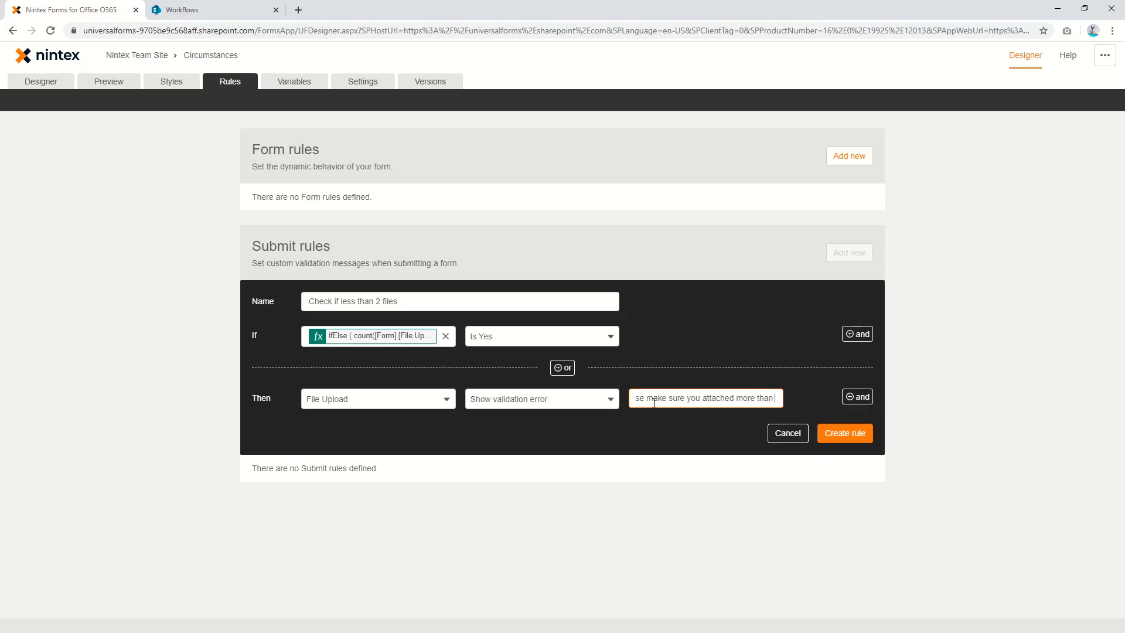
{"action": "key", "text": "BackSpace"}
{"action": "key", "text": "BackSpace"}
{"action": "key", "text": "BackSpace"}
{"action": "key", "text": "BackSpace"}
{"action": "key", "text": "BackSpace"}
{"action": "key", "text": "BackSpace"}
{"action": "key", "text": "BackSpace"}
{"action": "key", "text": "BackSpace"}
{"action": "key", "text": "BackSpace"}
{"action": "key", "text": "BackSpace"}
{"action": "type", "text": "2 ot m"}
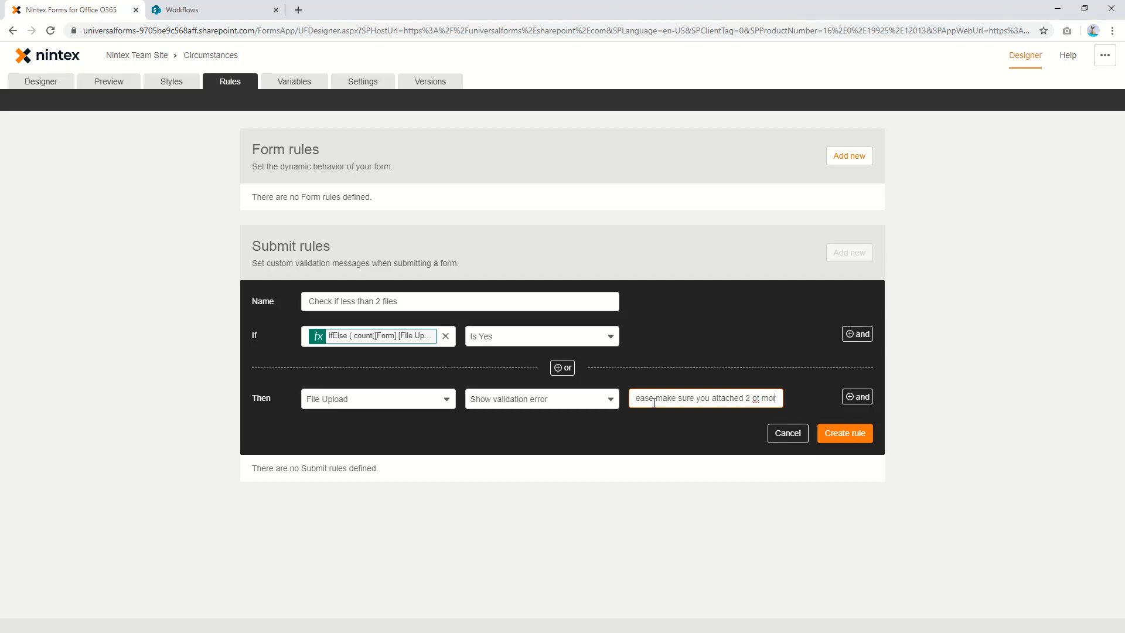
{"action": "key", "text": "BackSpace"}
{"action": "key", "text": "BackSpace"}
{"action": "key", "text": "BackSpace"}
{"action": "type", "text": "r more files"}
{"action": "left_click", "coordinate": [846, 434]}
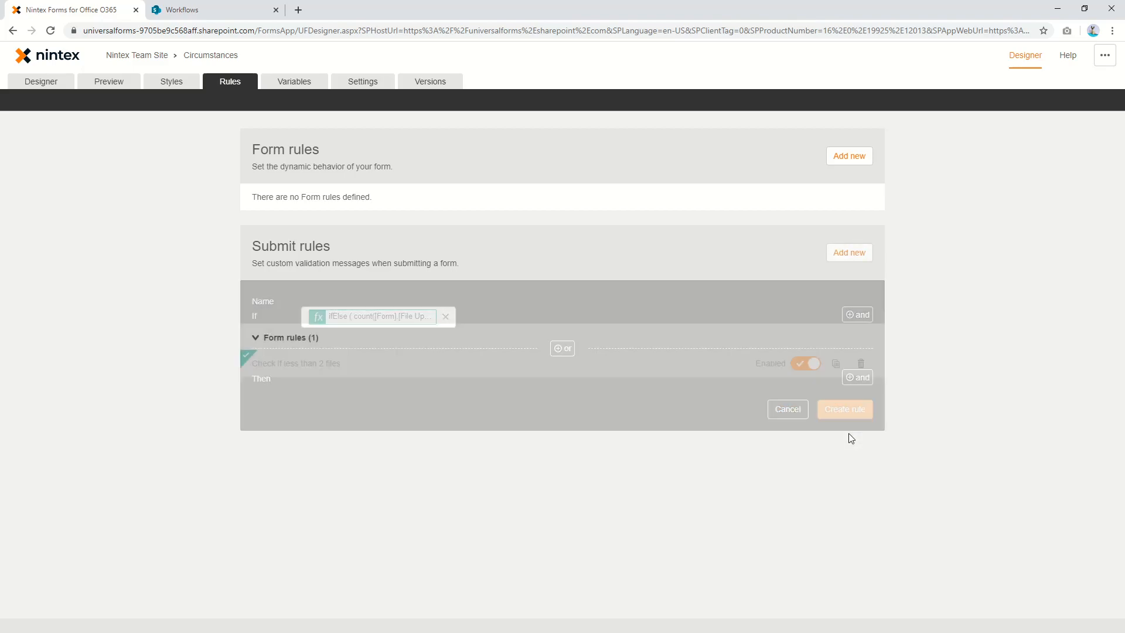
Step: Preview the form, set Supporting documents to Required and submit without attachments to check the File Upload validation
{"action": "left_click", "coordinate": [111, 86]}
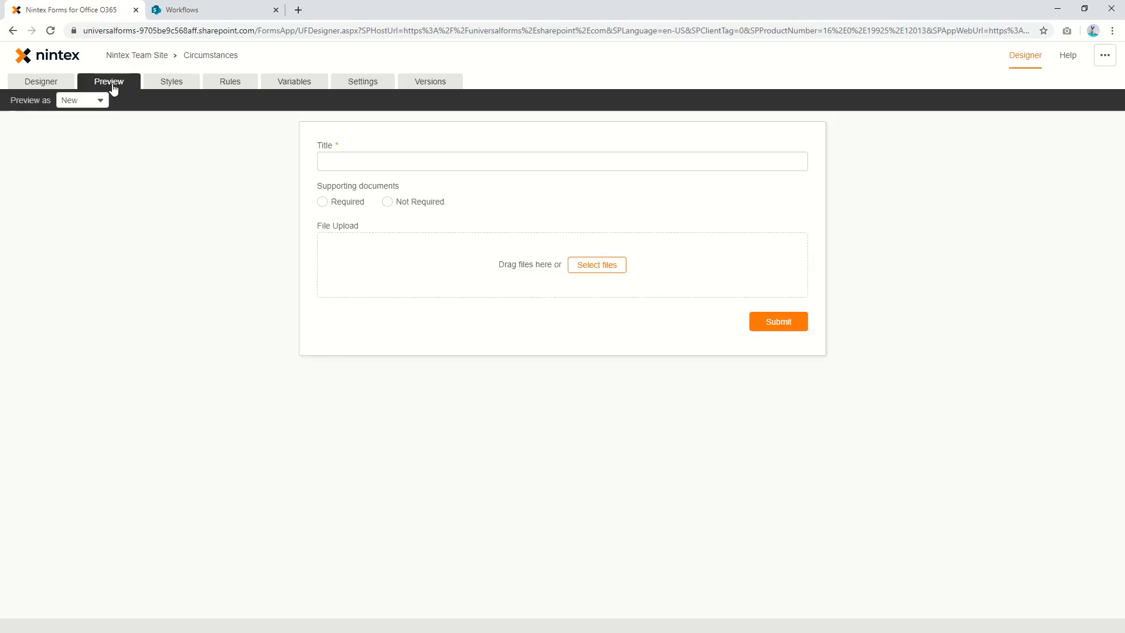
{"action": "left_click", "coordinate": [352, 162]}
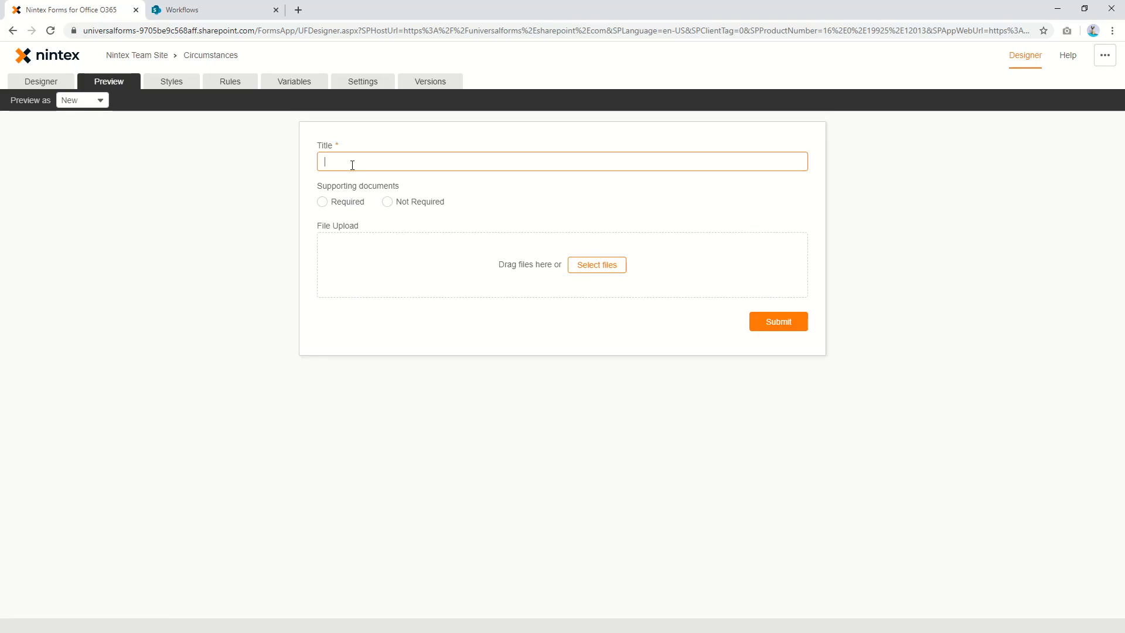
{"action": "left_click", "coordinate": [346, 208]}
{"action": "left_click", "coordinate": [345, 222]}
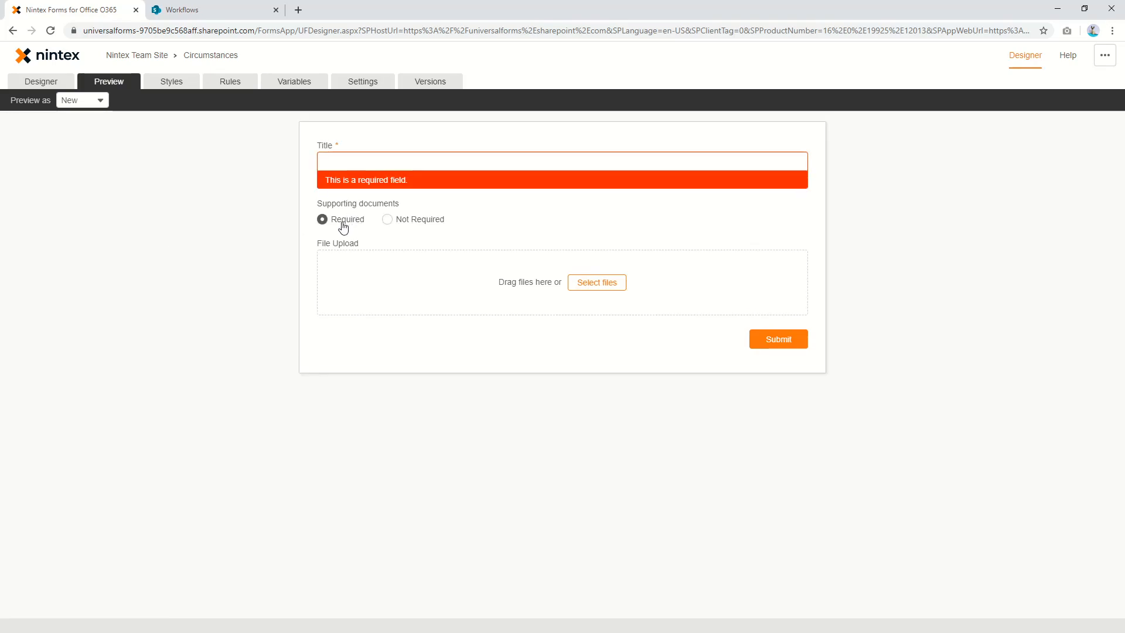
{"action": "left_click", "coordinate": [774, 342]}
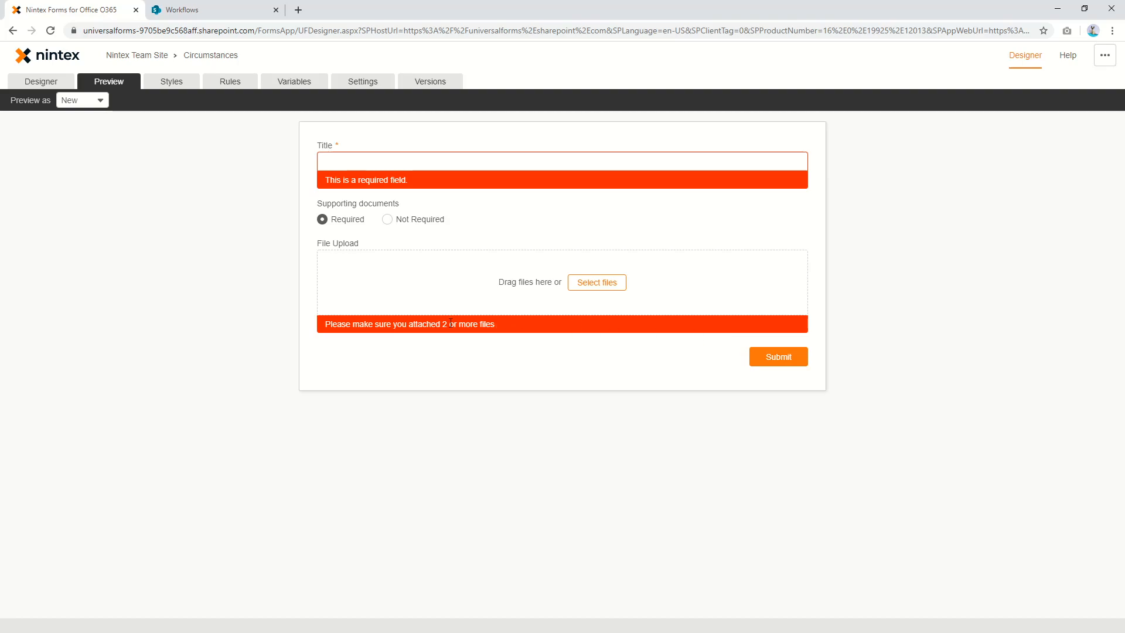
{"action": "left_click_drag", "start_coordinate": [370, 322], "coordinate": [505, 331]}
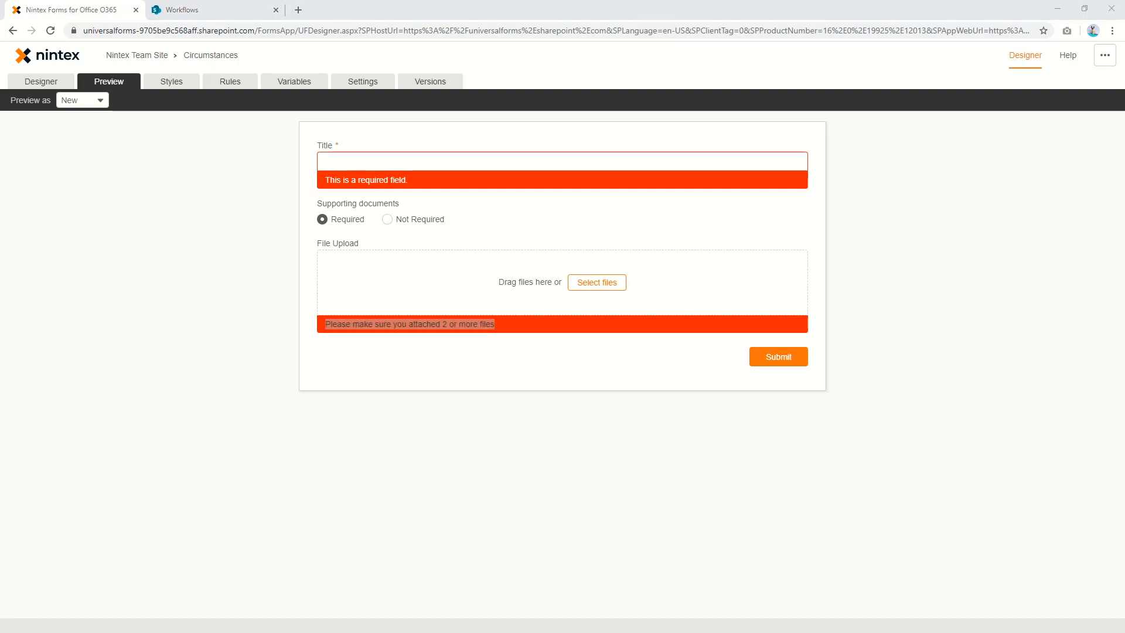
Step: Attach two text files to File Upload, then remove New Text Document - Copy (3).txt to test the validation with one file
{"action": "left_click_drag", "start_coordinate": [293, 375], "coordinate": [419, 296]}
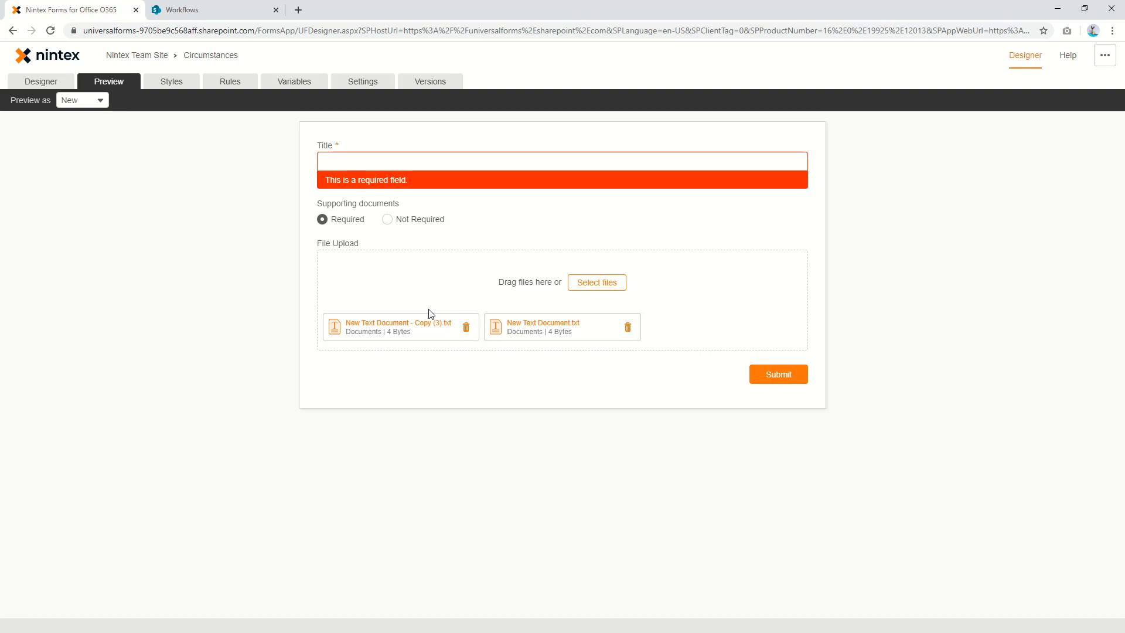
{"action": "left_click", "coordinate": [464, 332]}
{"action": "left_click", "coordinate": [443, 329]}
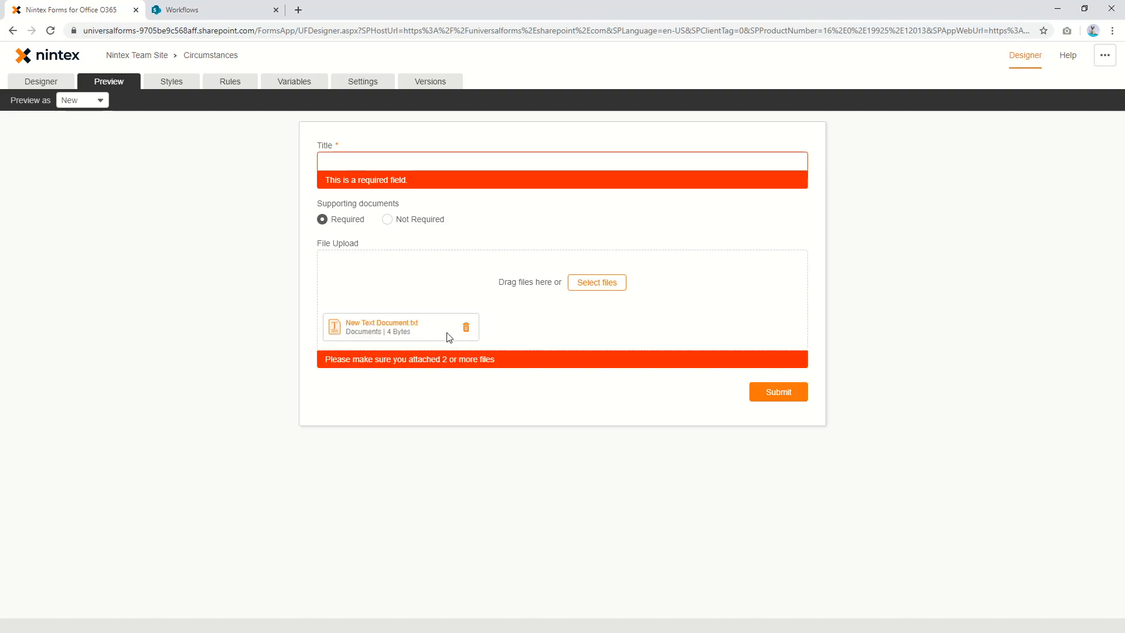
{"action": "triple_click", "coordinate": [348, 362]}
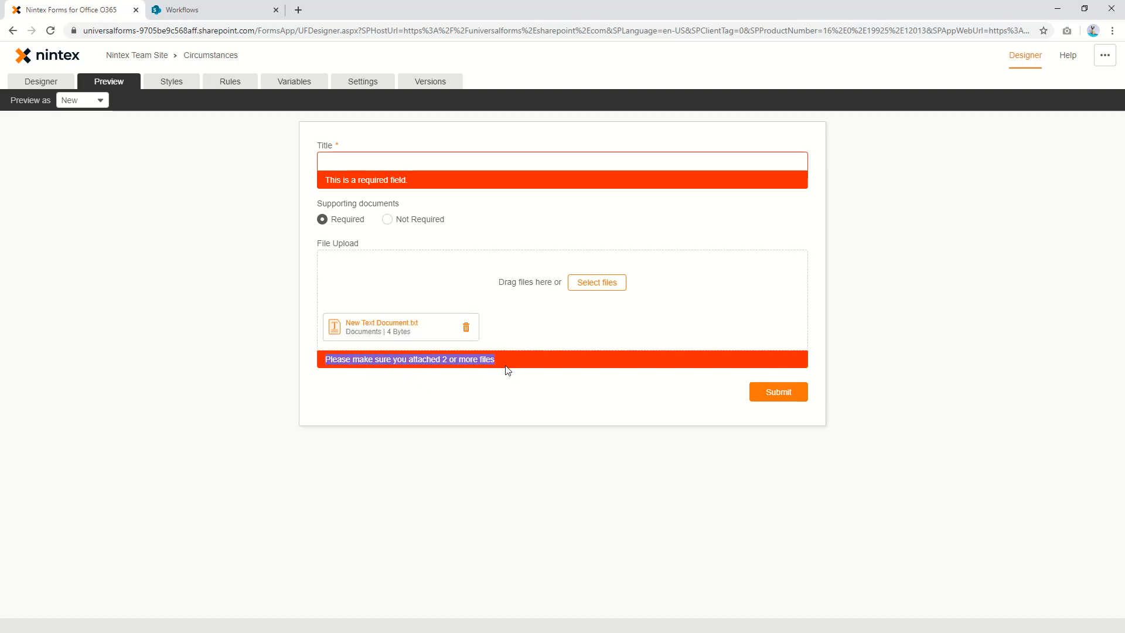
{"action": "left_click", "coordinate": [463, 392]}
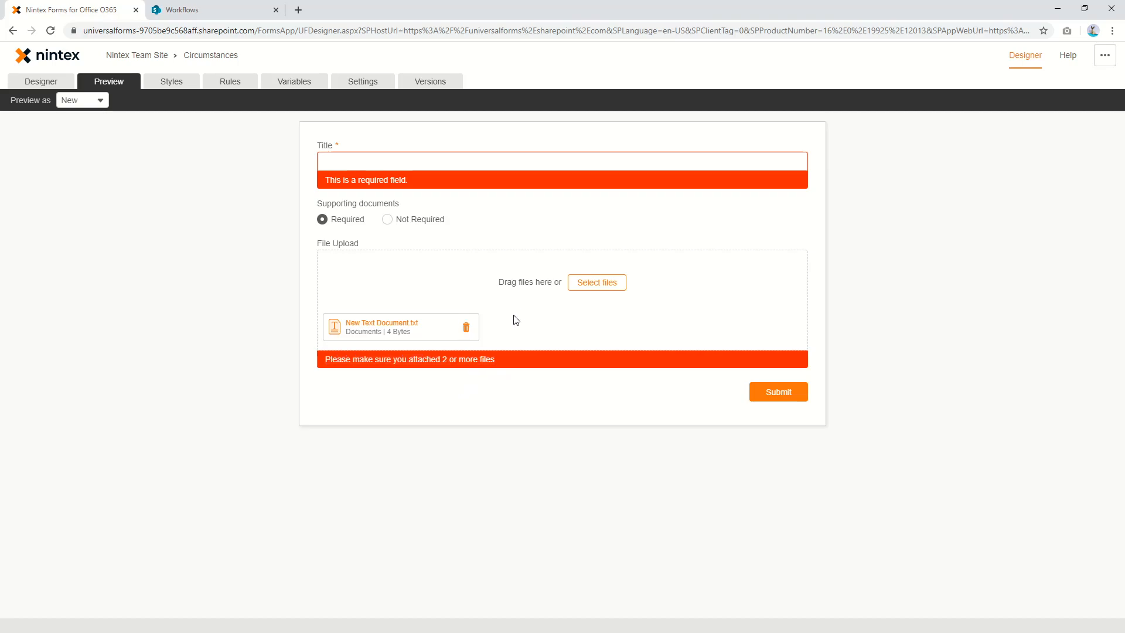
Step: Reopen the ifElse formula of the submit rule "Check if less than 2 files" and review its condition
{"action": "left_click", "coordinate": [295, 86]}
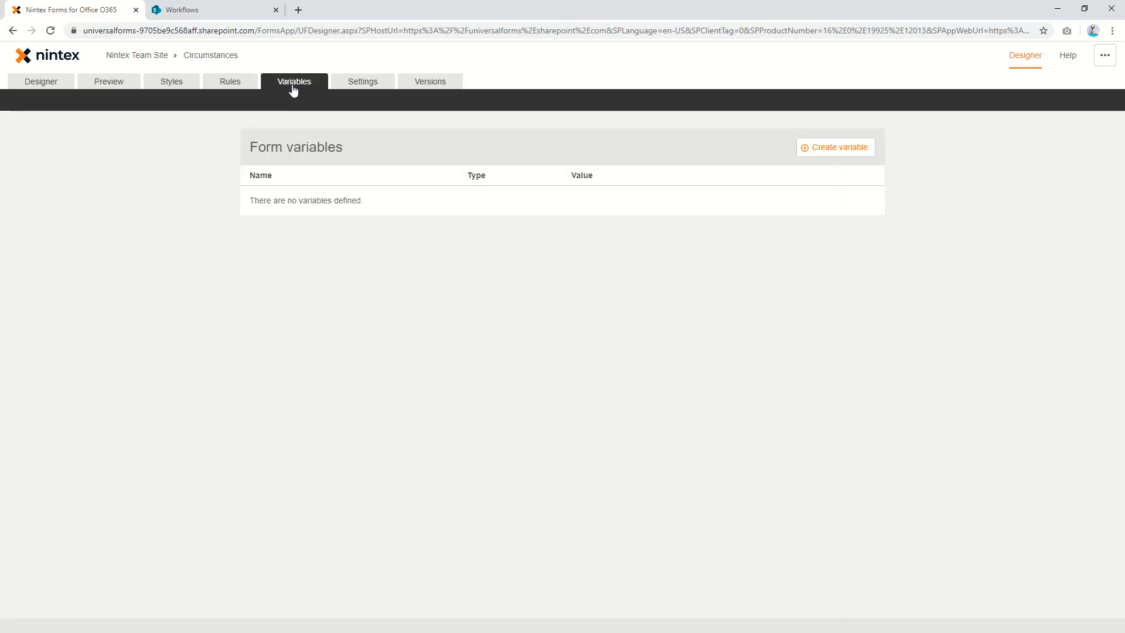
{"action": "left_click", "coordinate": [227, 88]}
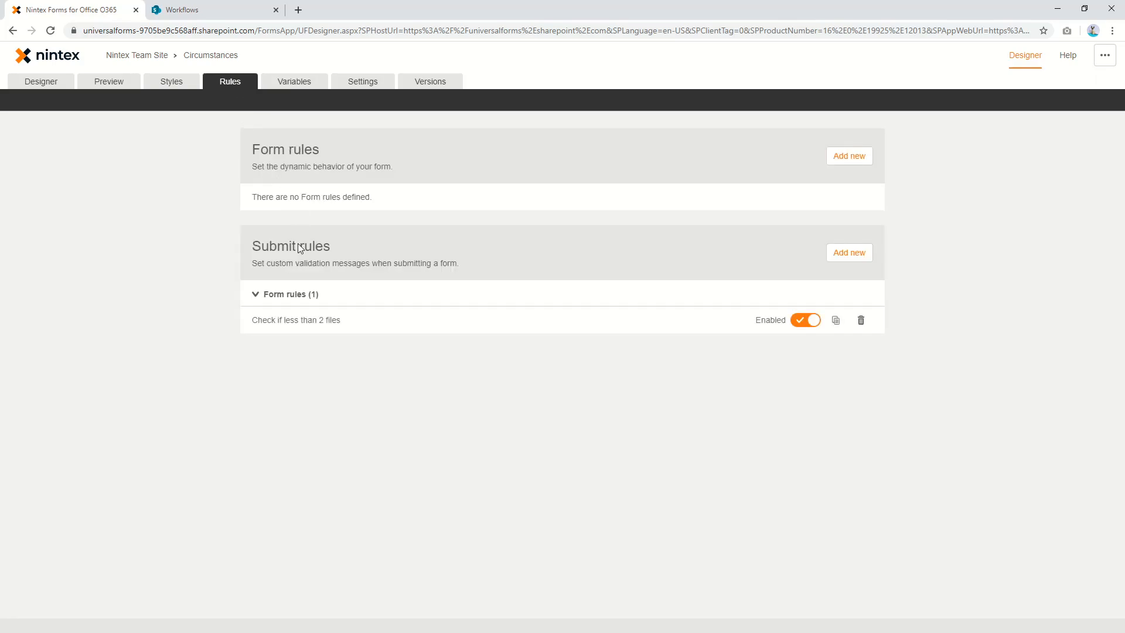
{"action": "left_click", "coordinate": [359, 320]}
{"action": "left_click", "coordinate": [405, 397]}
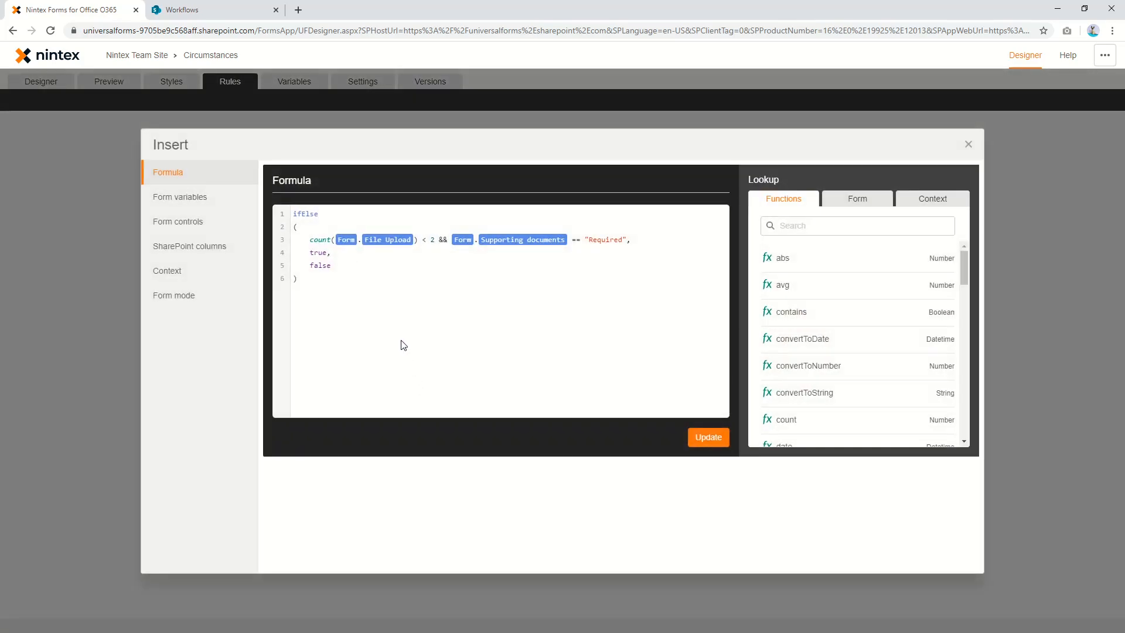
{"action": "left_click_drag", "start_coordinate": [293, 214], "coordinate": [647, 241]}
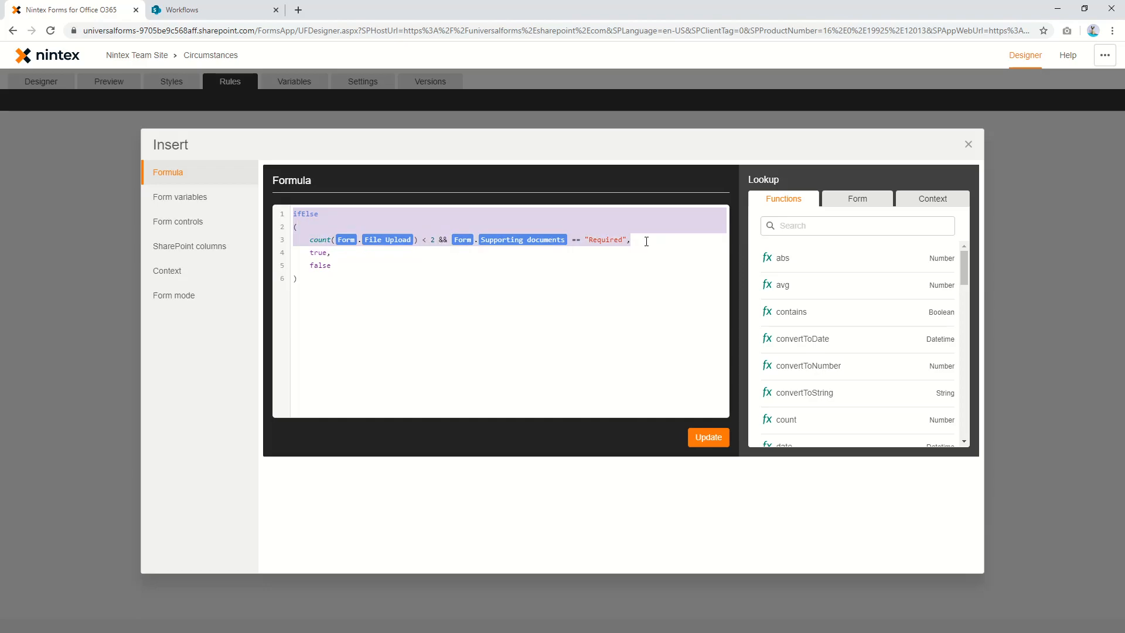